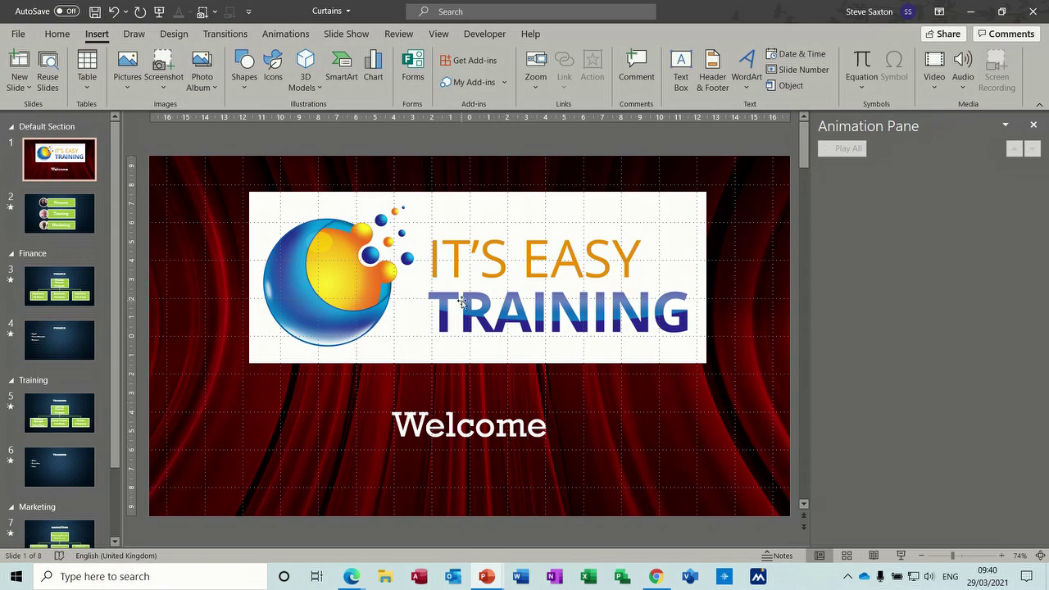
Review the transitions applied to slides 2 and 3, and return to the welcome slide
click(86, 217)
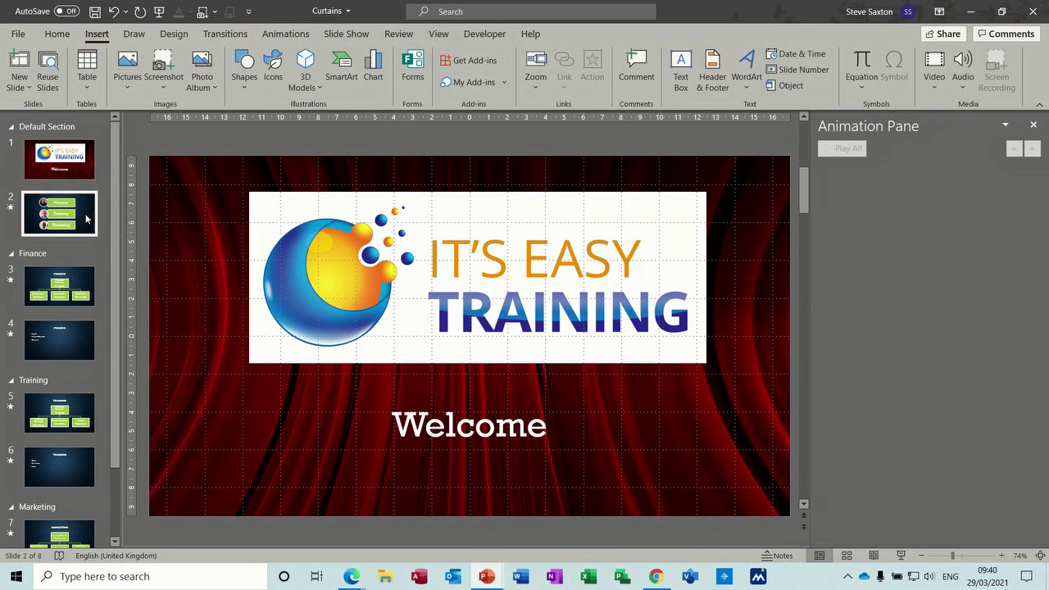
click(223, 37)
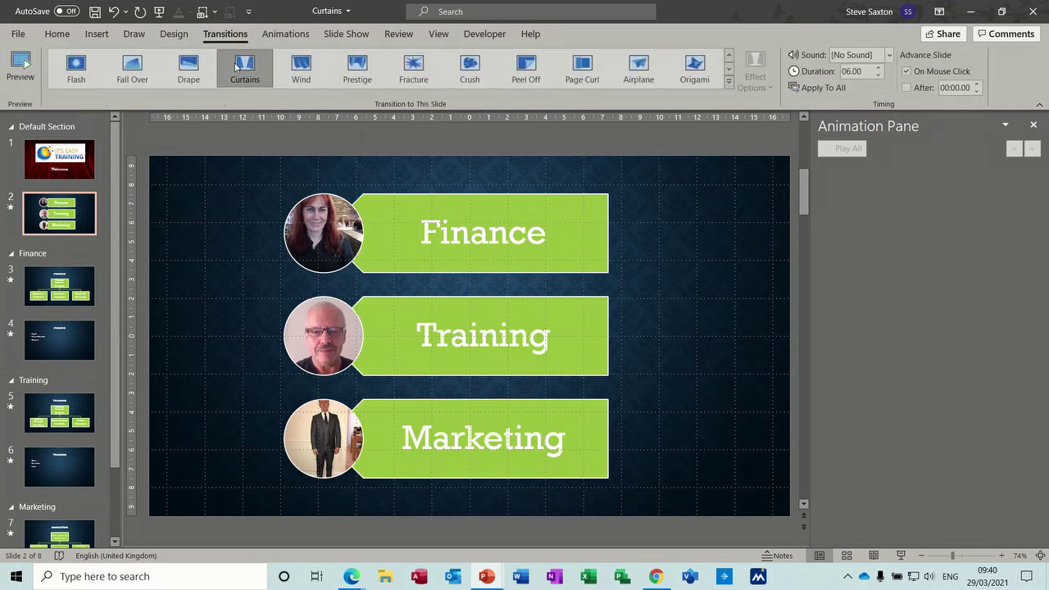
click(90, 278)
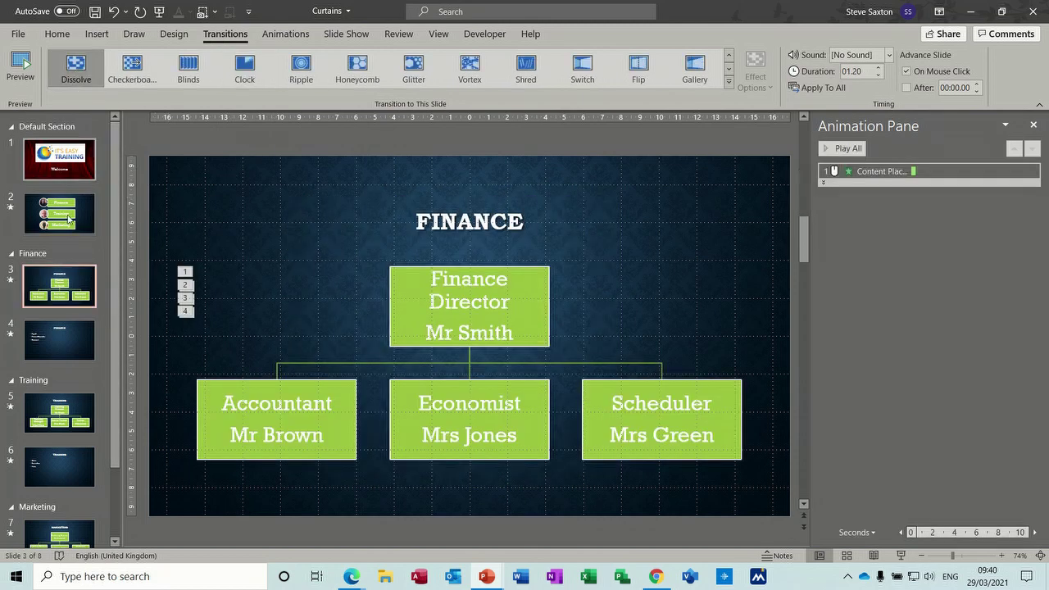
click(93, 177)
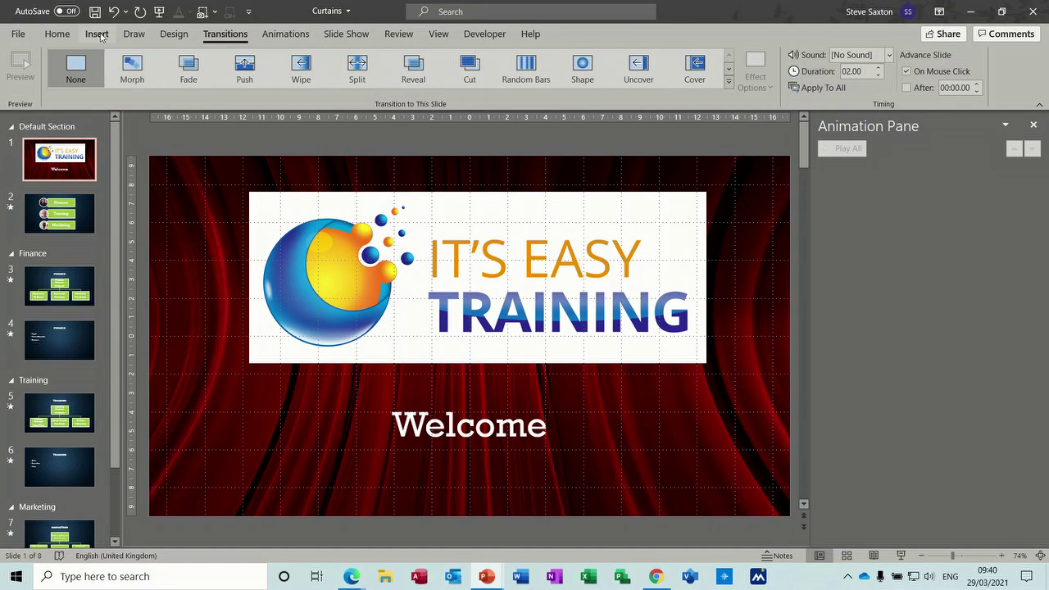
Review the picture sources available for insertion, and select the curtain background picture on the welcome slide
click(97, 34)
click(123, 94)
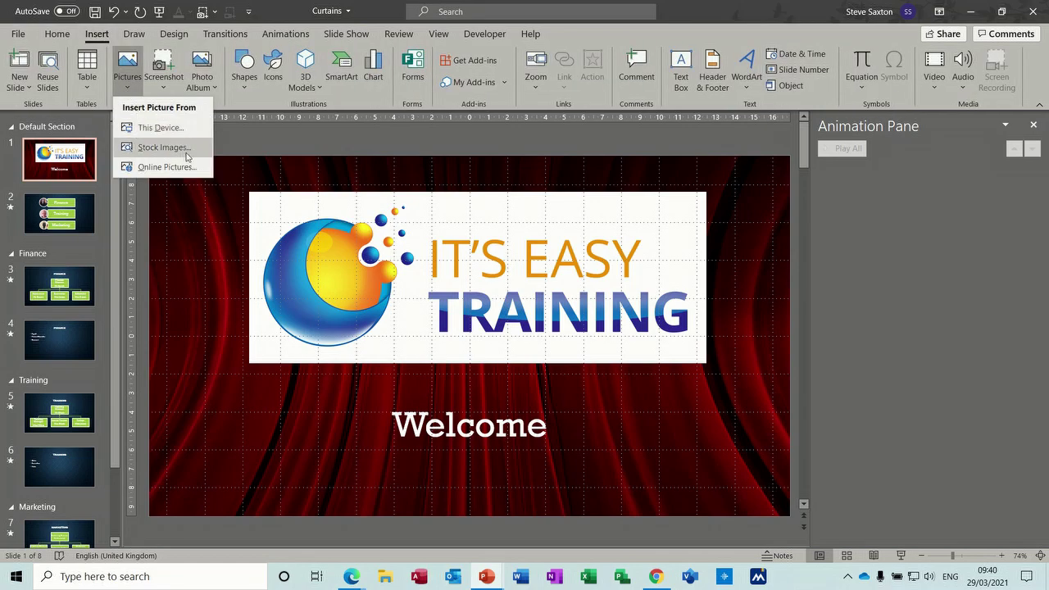
click(59, 36)
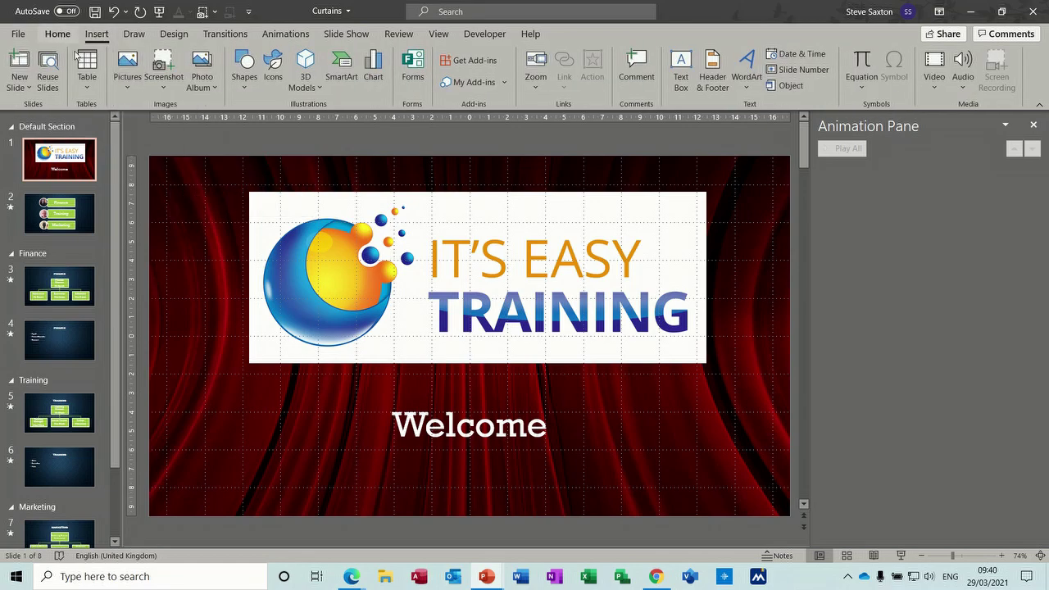
click(185, 287)
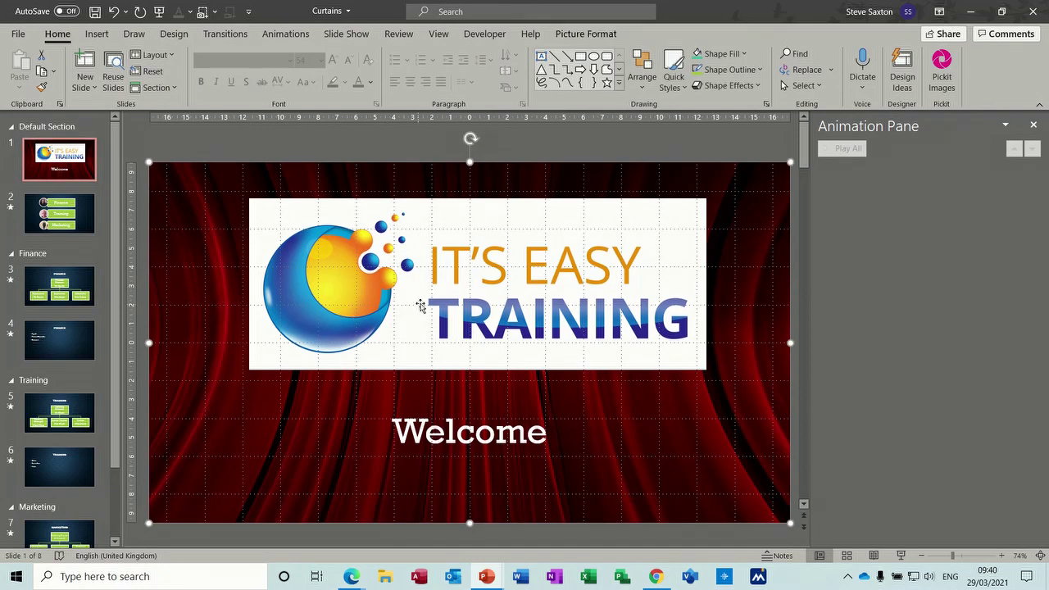
Inspect the hyperlink settings of the Finance picture on slide 2, and leave them without saving
click(93, 229)
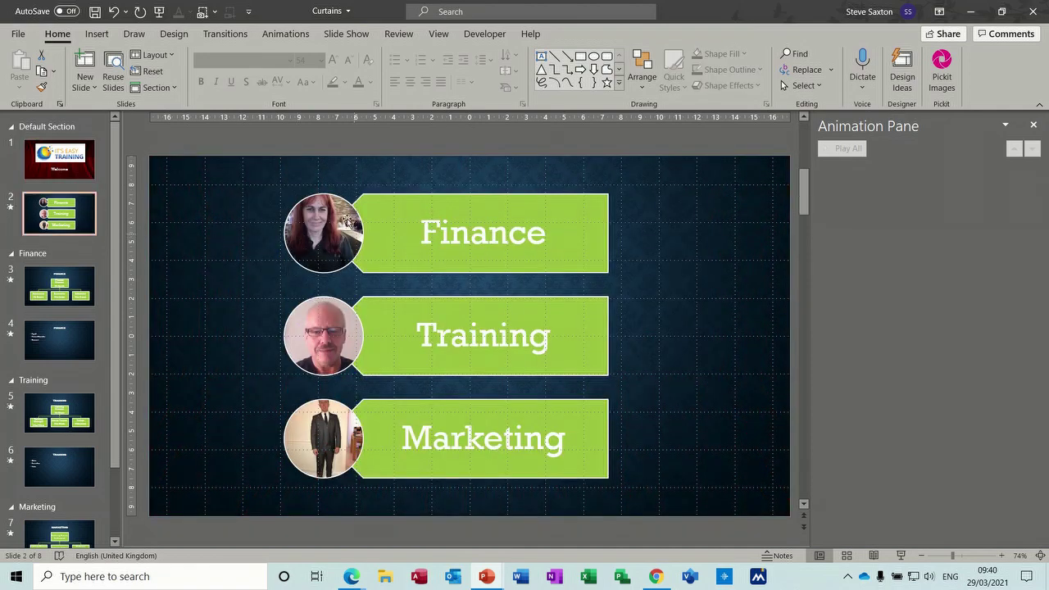
click(319, 238)
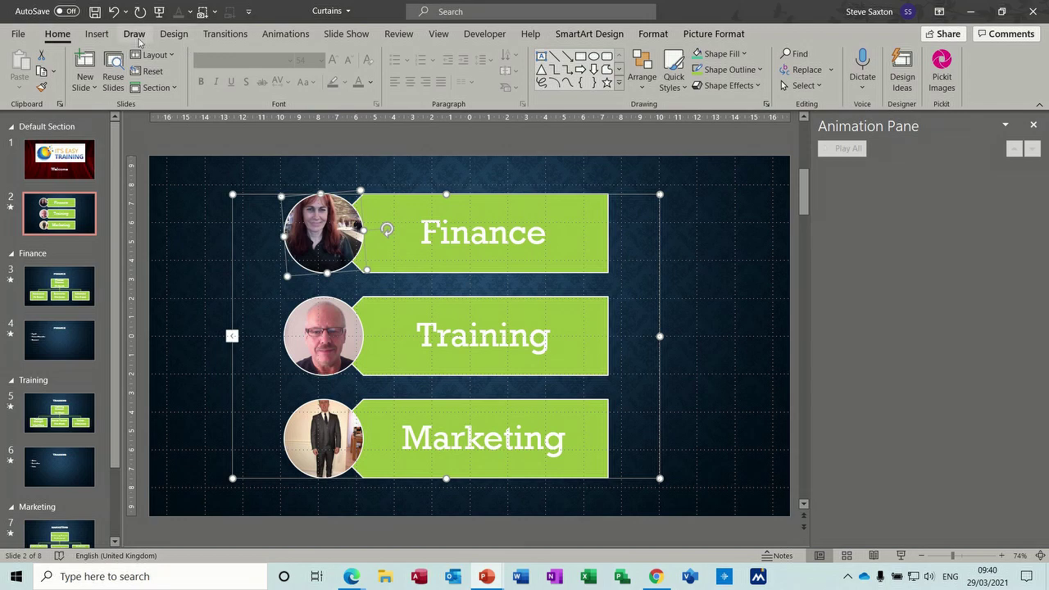
click(97, 34)
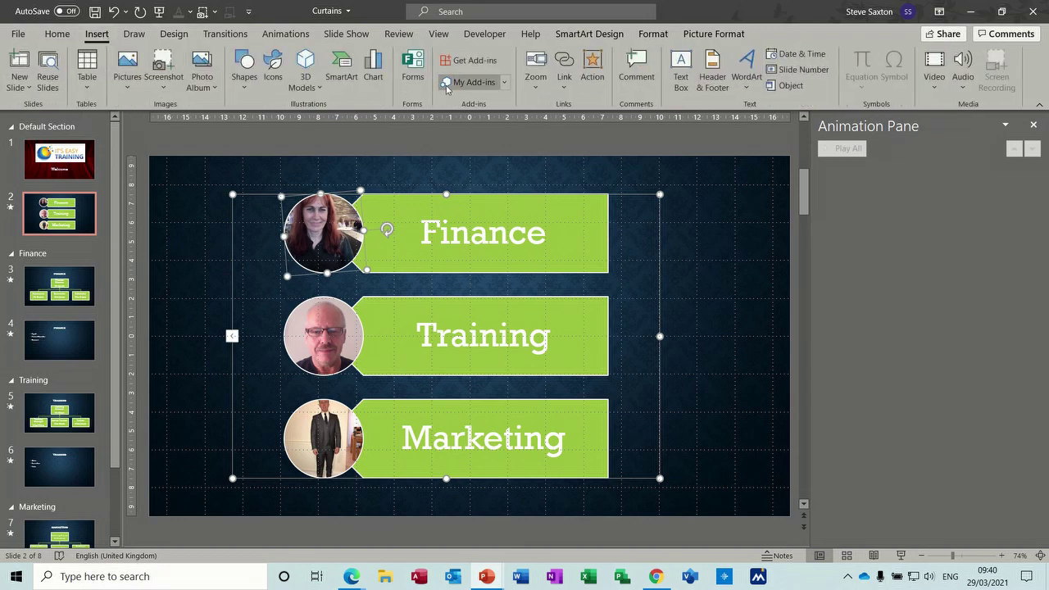
click(566, 65)
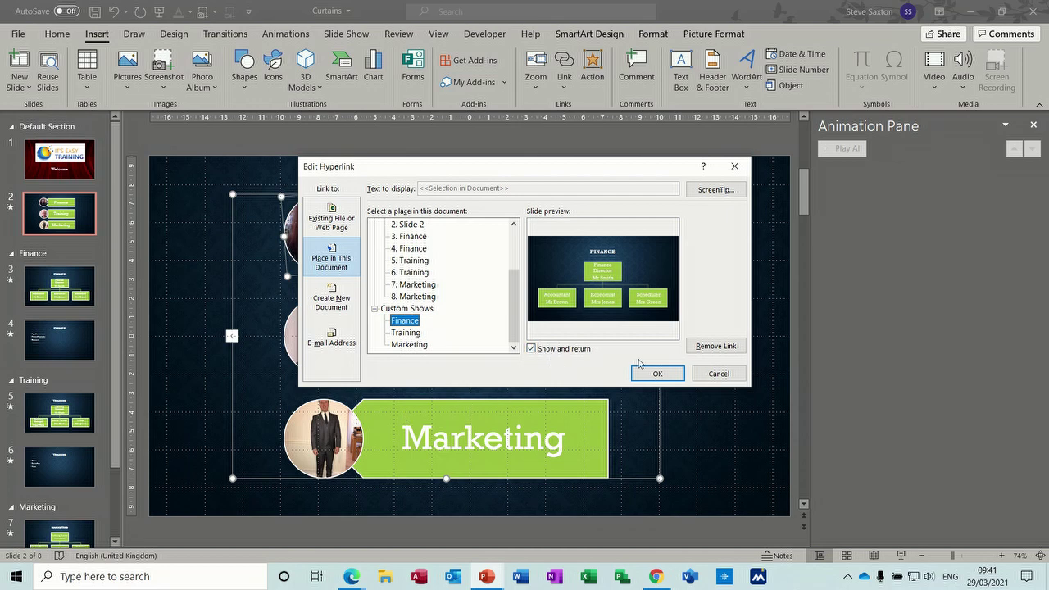
click(717, 375)
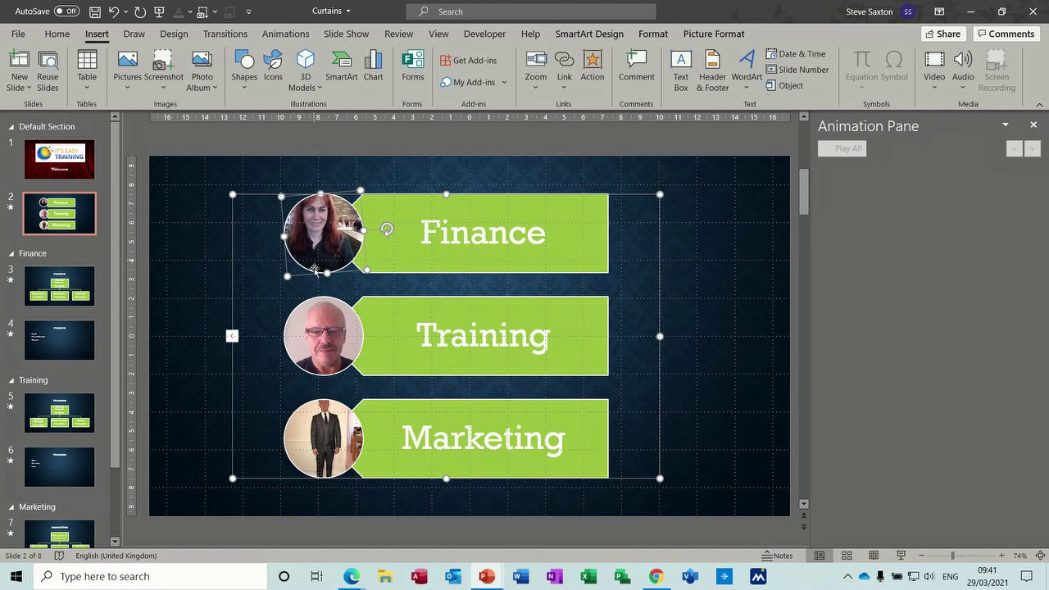
Inspect the slides included in the Finance custom show, and close the custom show settings
click(346, 33)
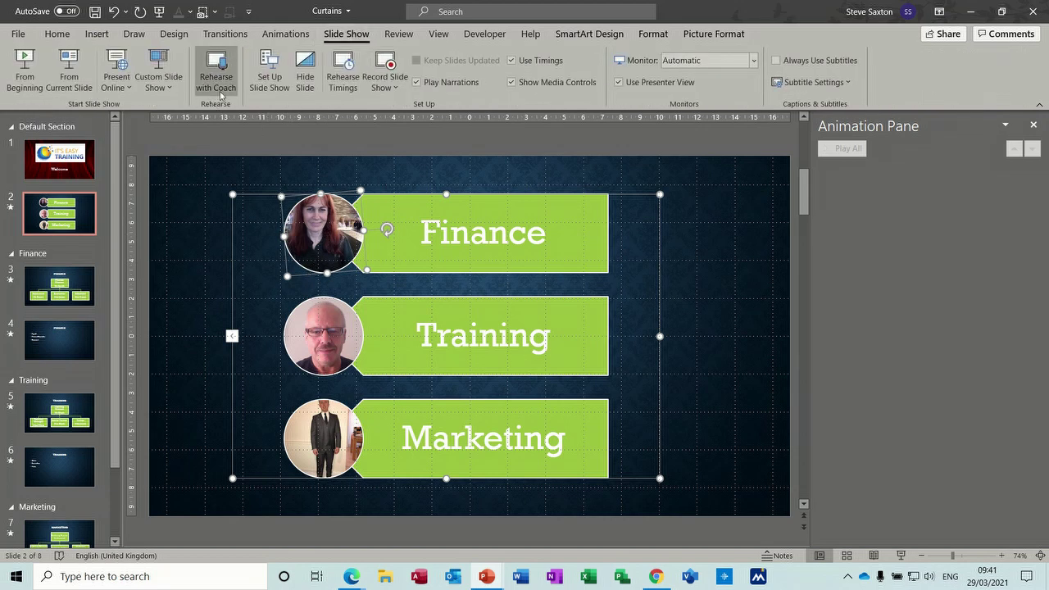
click(171, 87)
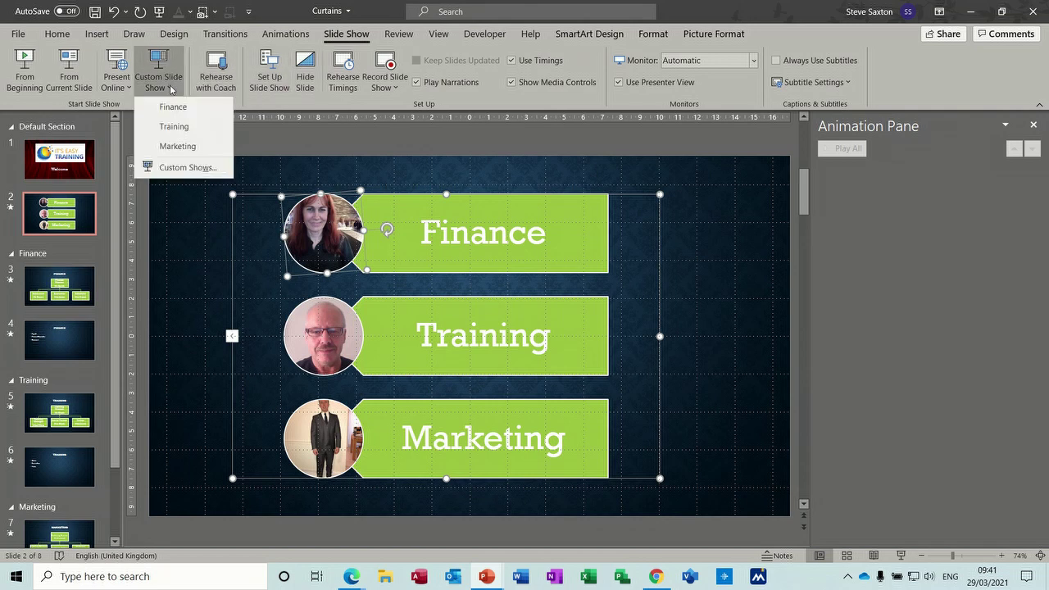
click(177, 168)
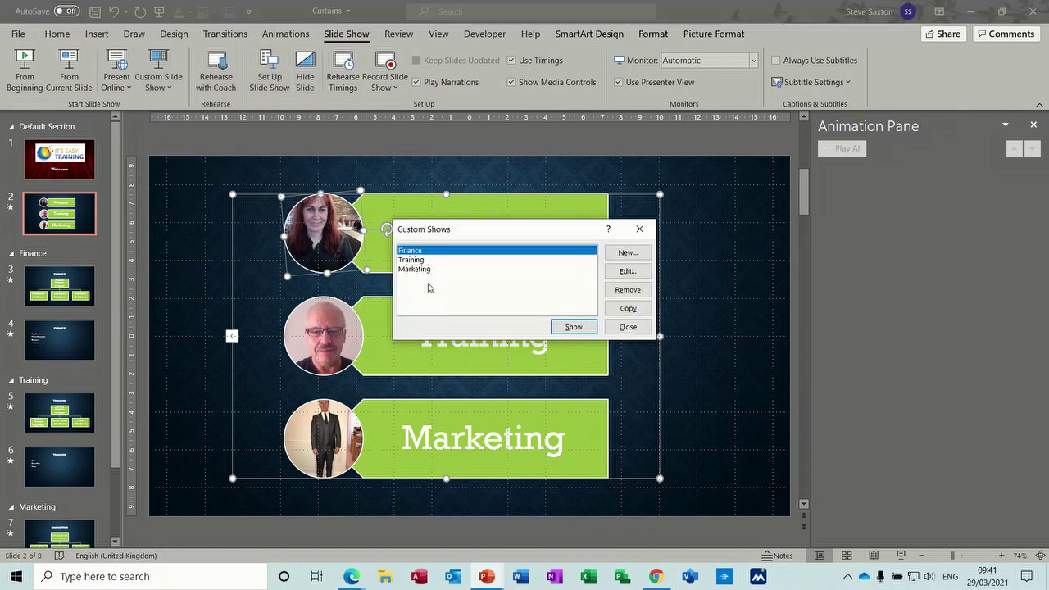
click(628, 273)
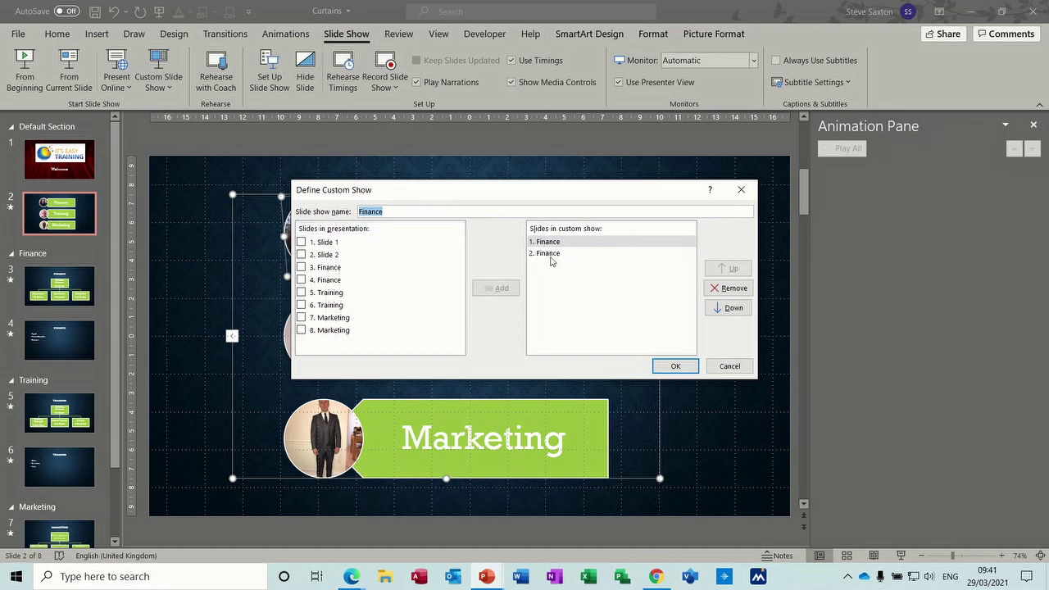
click(721, 367)
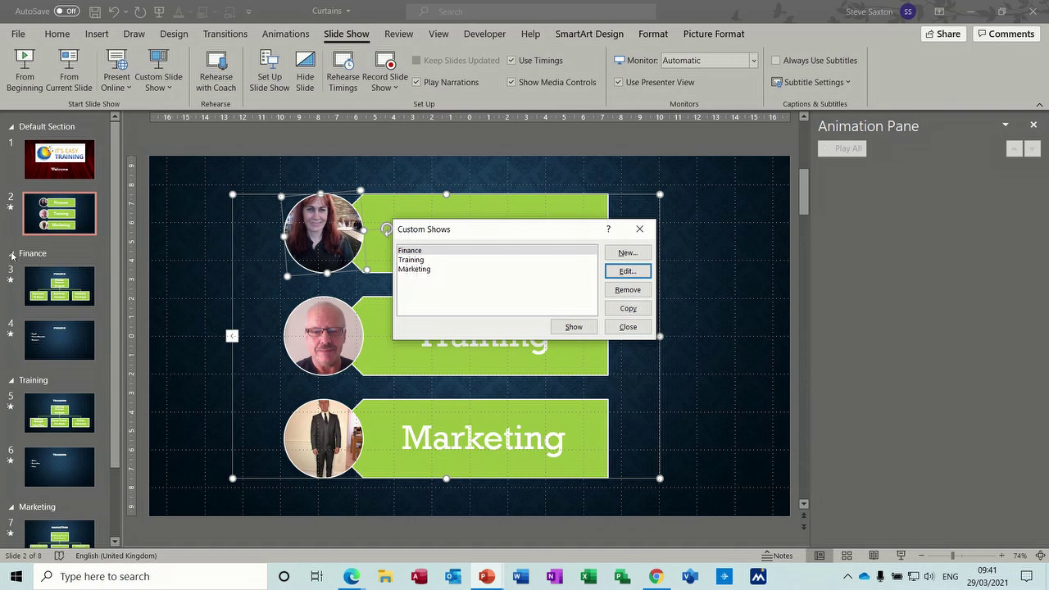
click(627, 327)
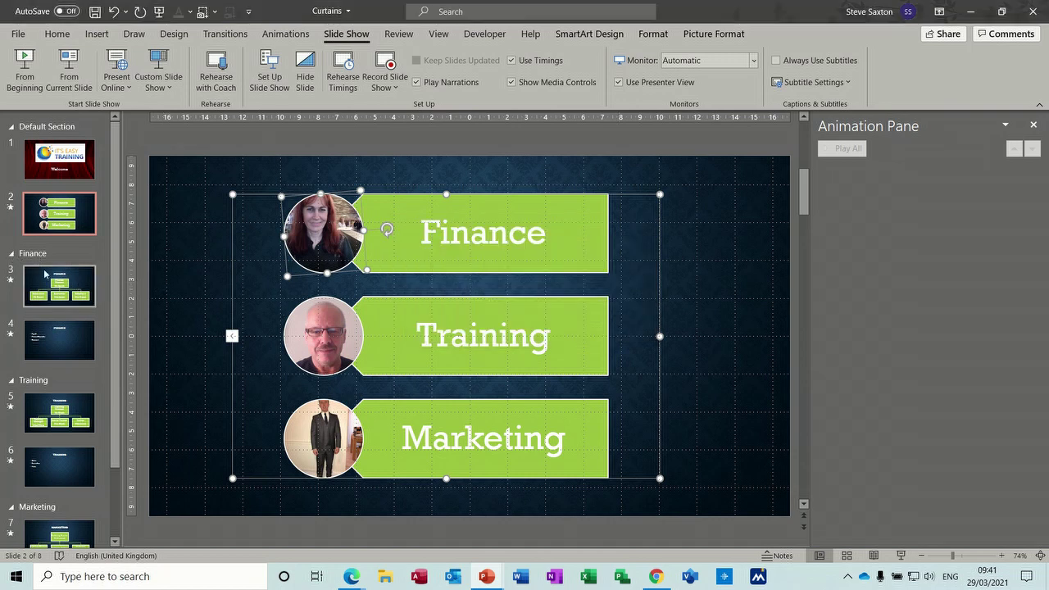
Collapse the Finance, Training and Marketing slide sections, and expand all three again
click(12, 260)
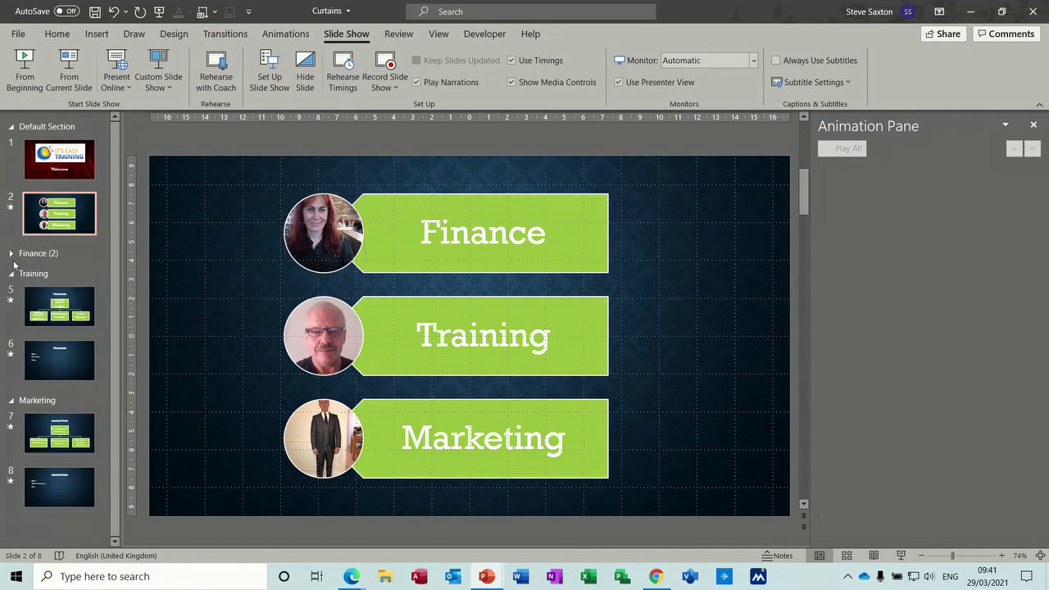
click(11, 277)
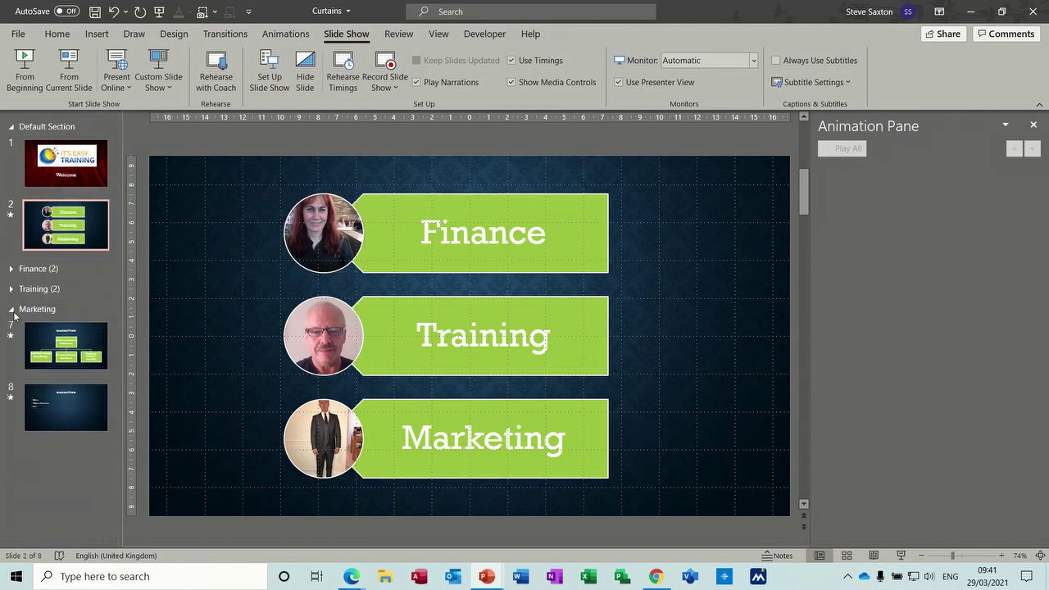
click(13, 309)
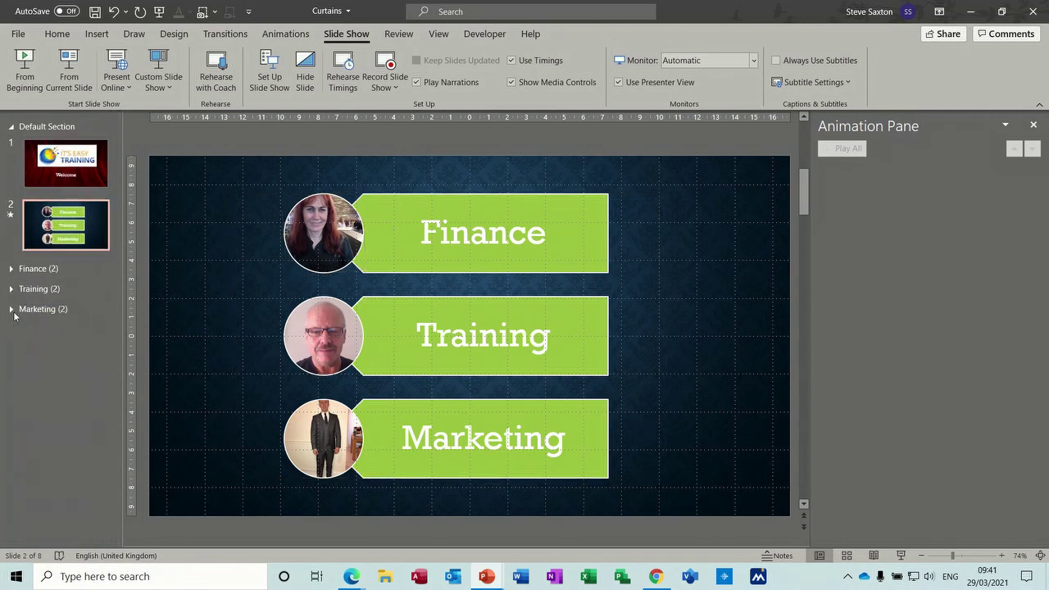
click(12, 271)
click(12, 410)
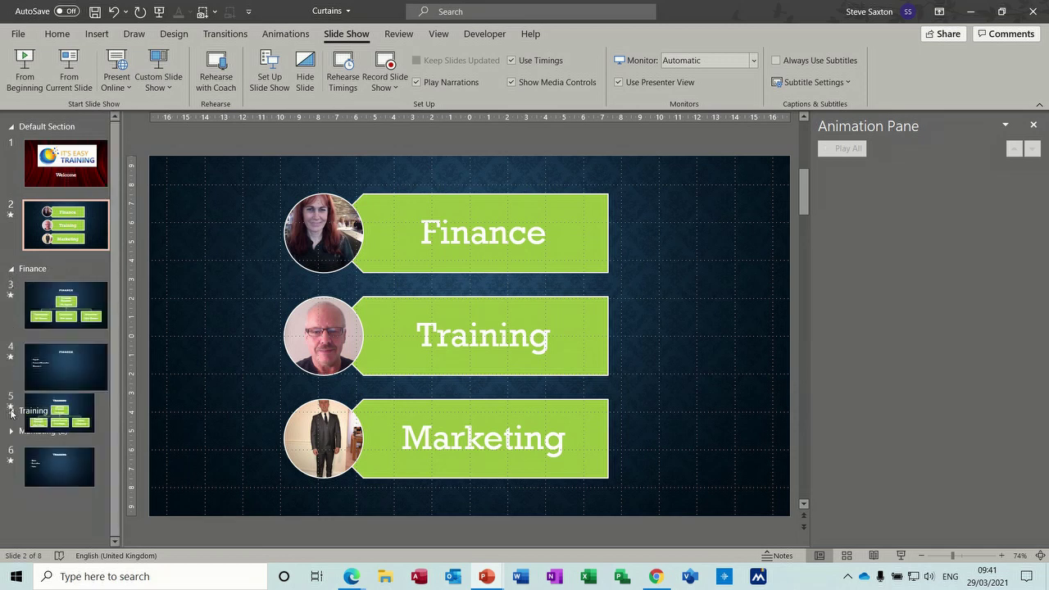
click(12, 509)
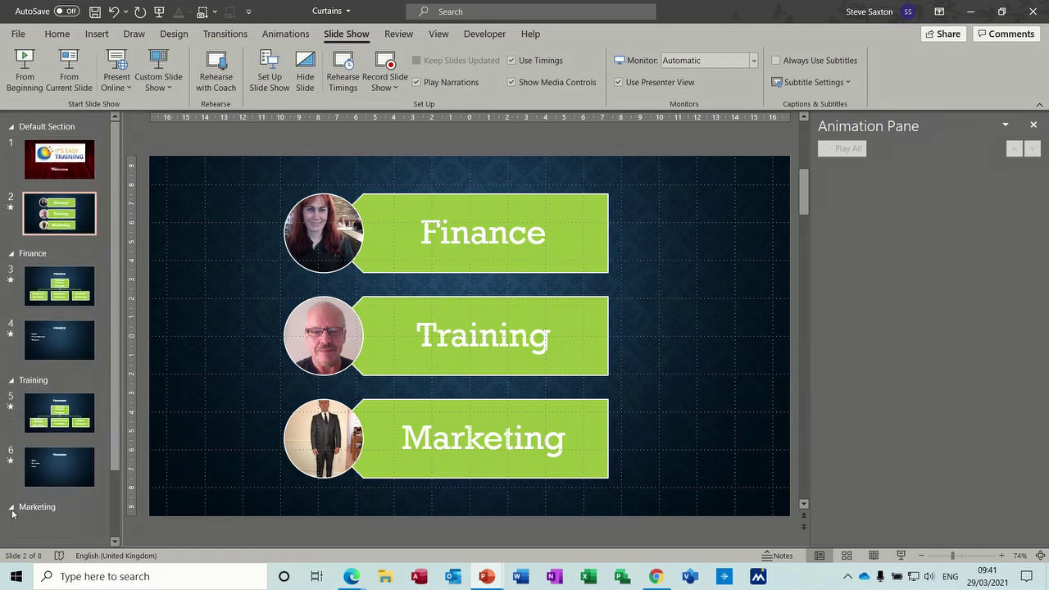
Inspect the management options of the Training section, and dismiss them without choosing any
right_click(39, 384)
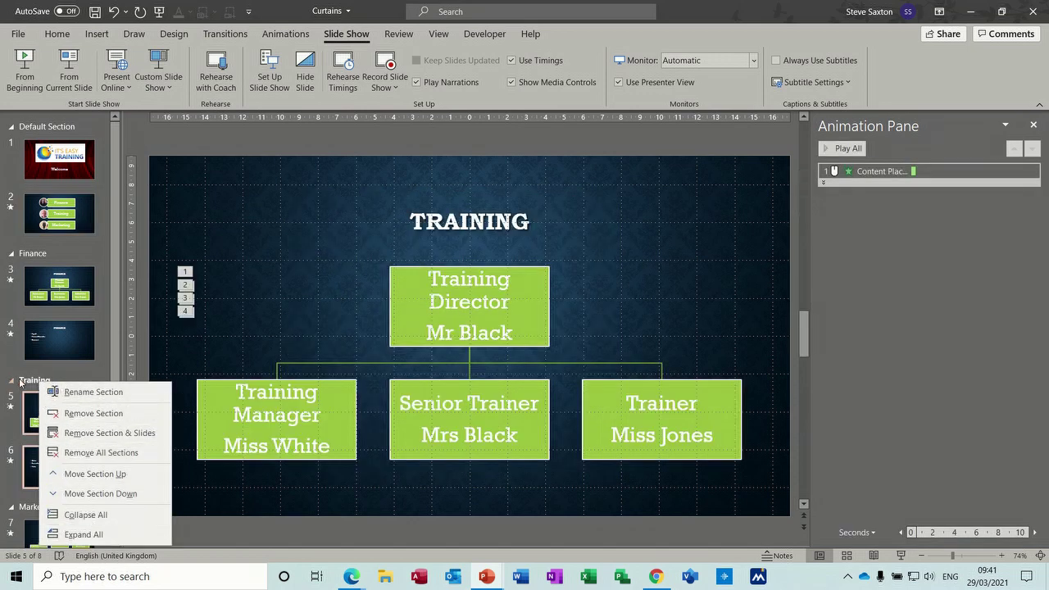
key(Escape)
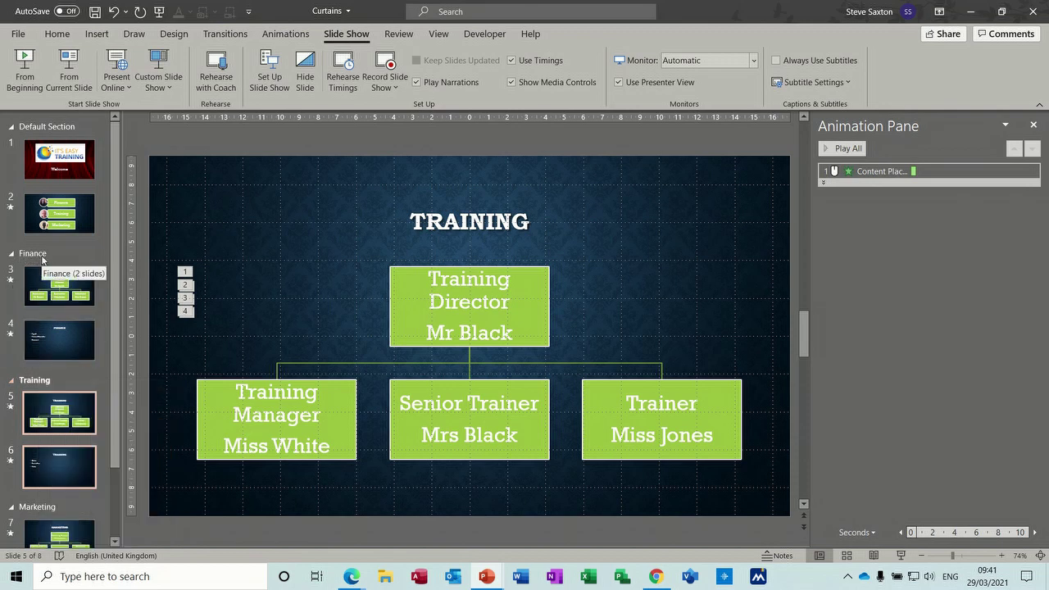
click(286, 232)
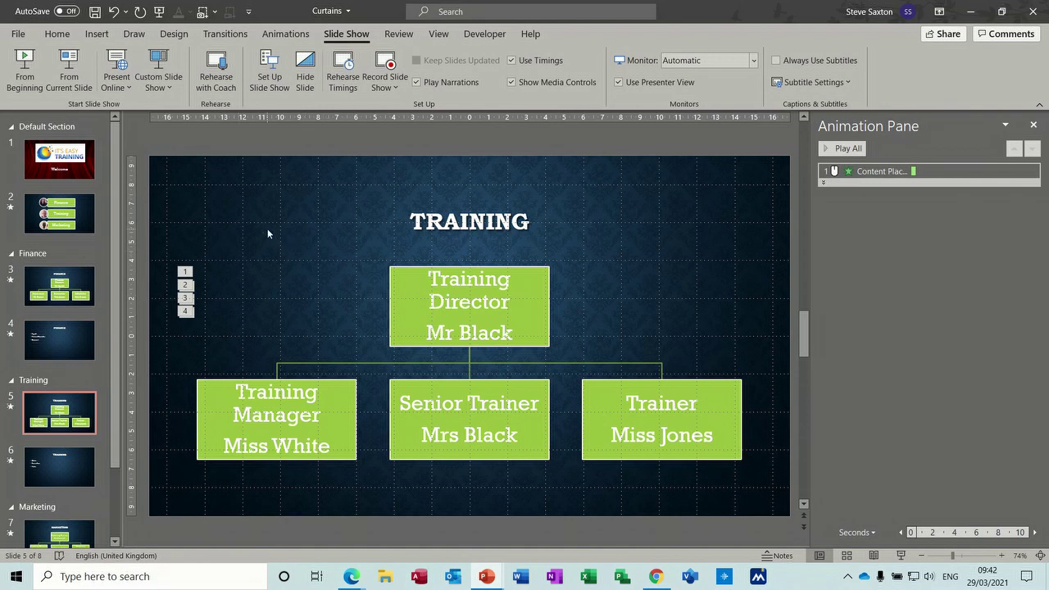
Create a new blank presentation and insert the red curtain stock image found by searching for "curtain"
key(ctrl+n)
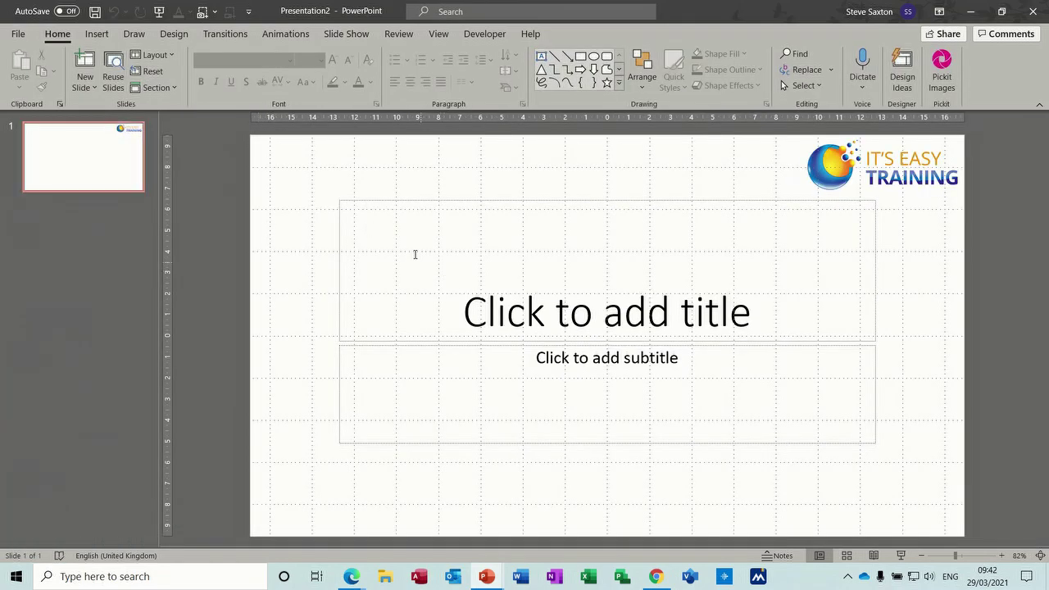
click(96, 34)
click(127, 70)
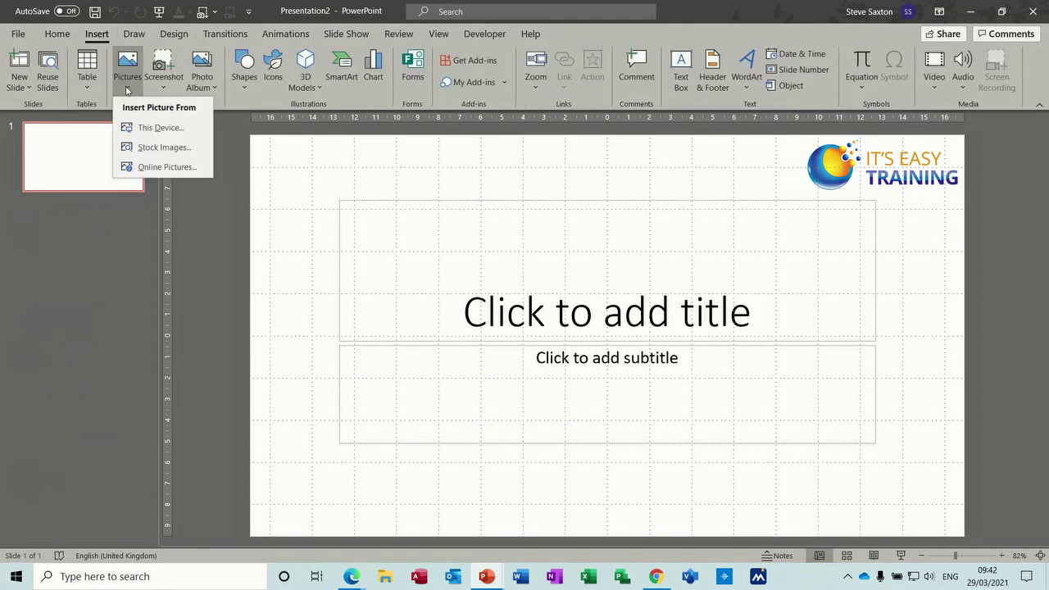
click(166, 148)
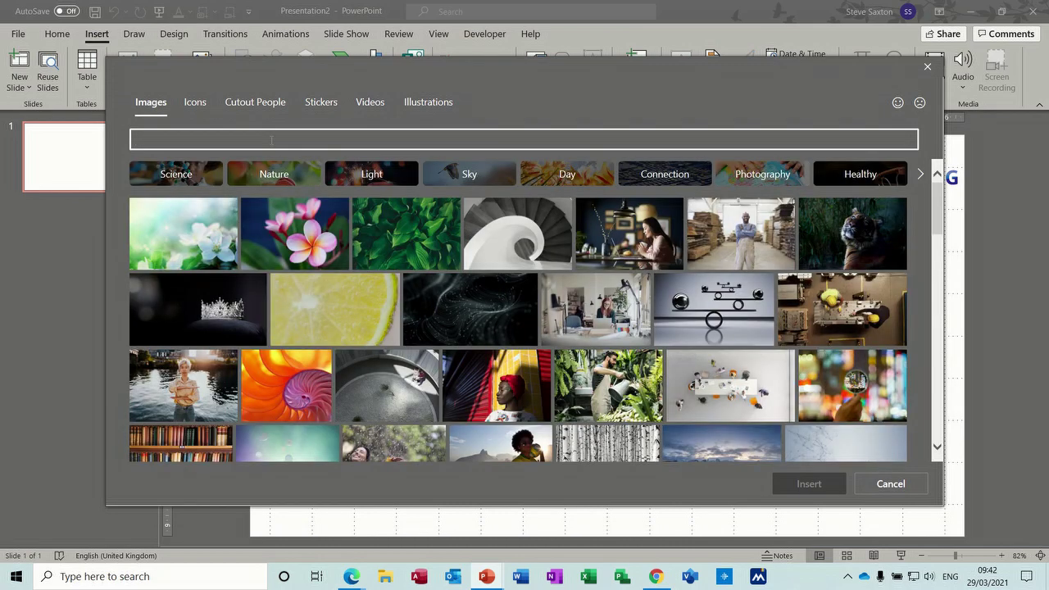
text(curtain)
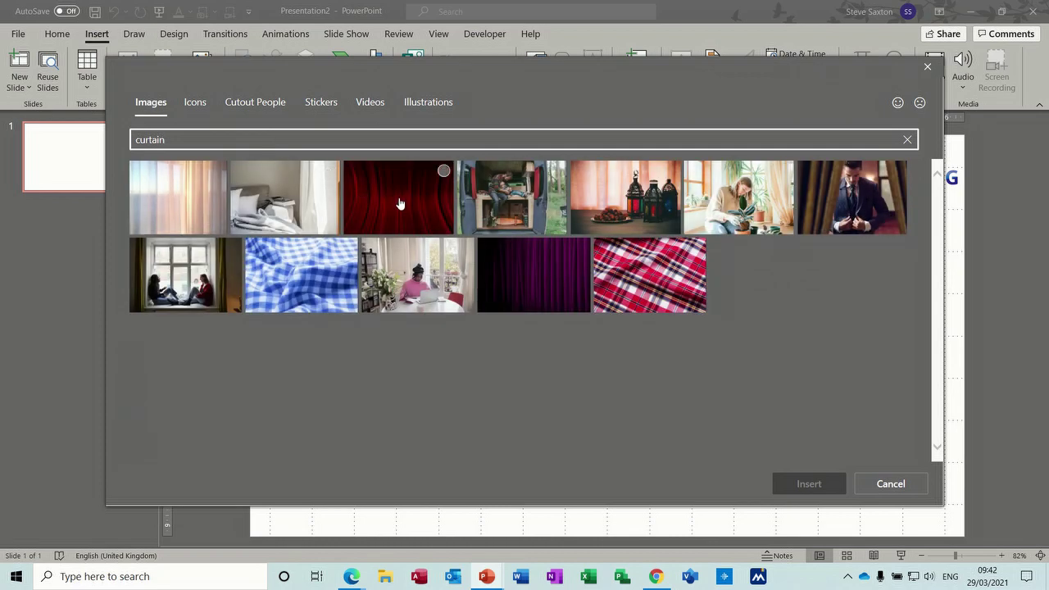
click(400, 204)
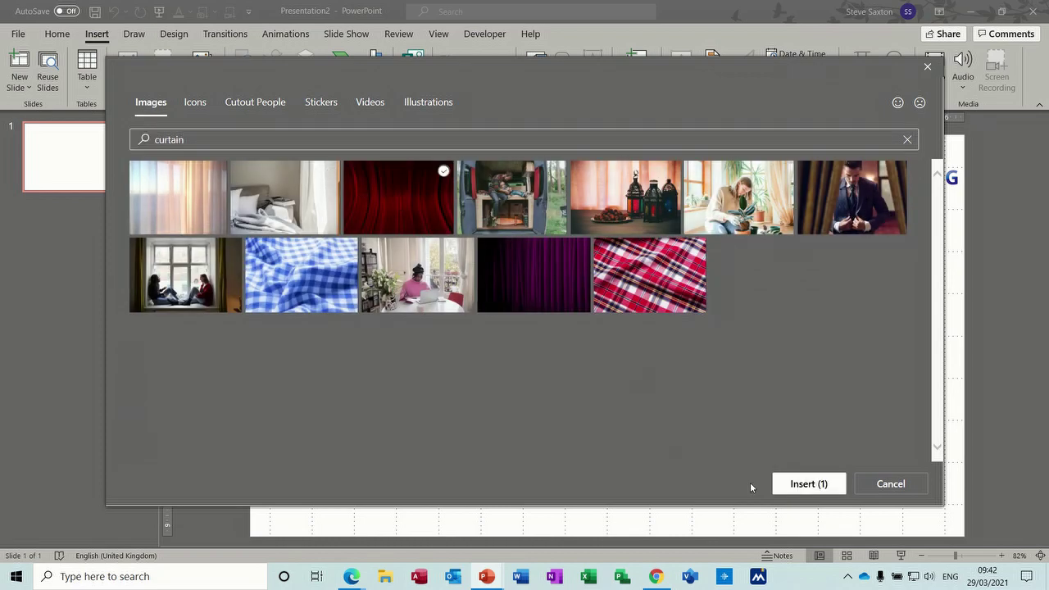
click(792, 487)
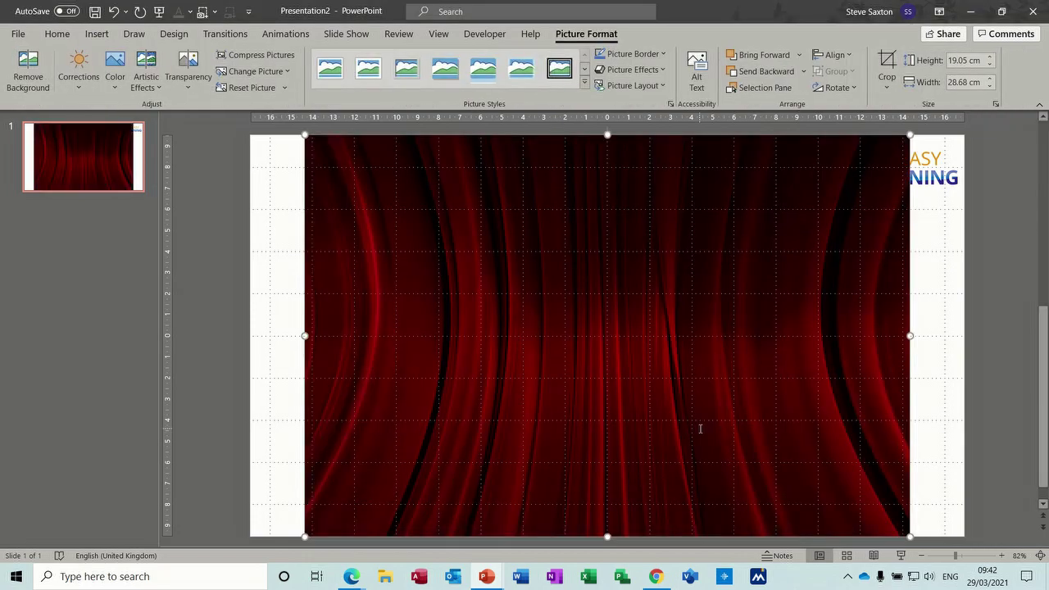
Stretch the curtain picture horizontally on both sides to cover the whole slide, about 34.1 cm wide
drag(305, 335, 244, 335)
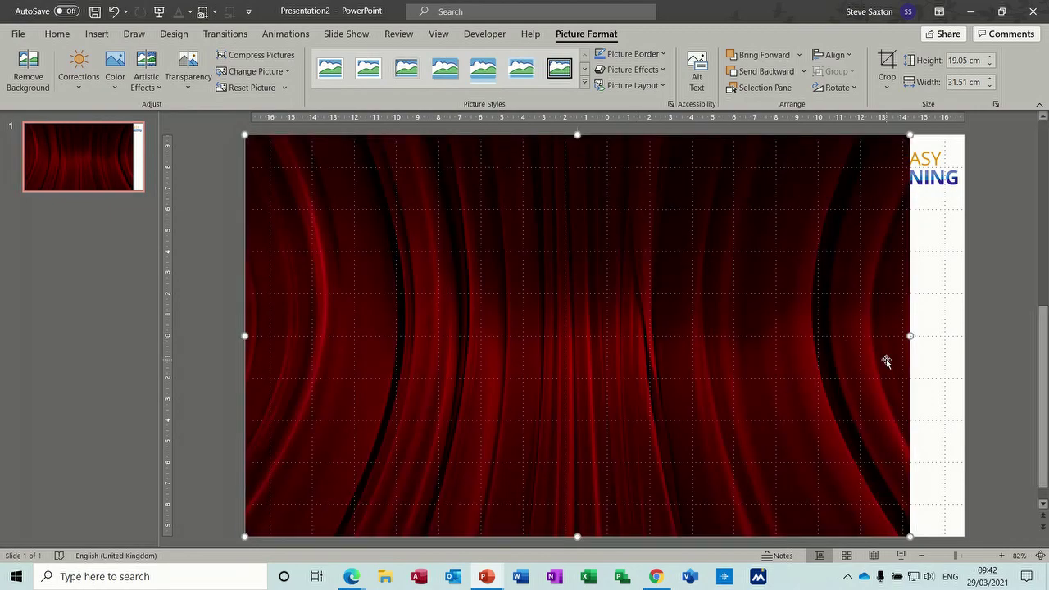
drag(910, 336, 965, 335)
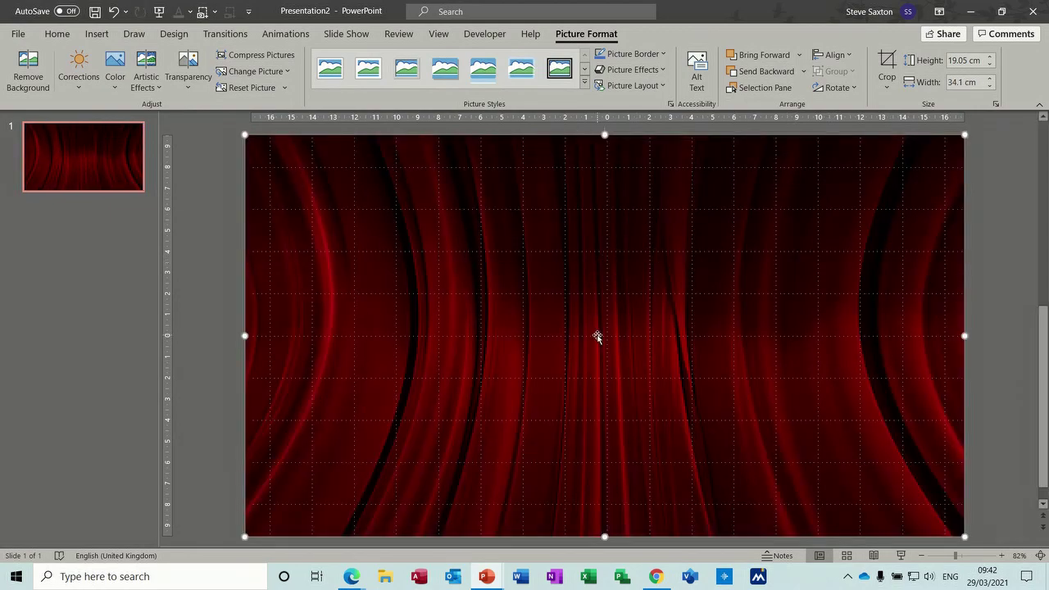
Insert the "logo small" picture from the Logo folder, shrink it to about 8.06 x 21.45 cm and place it centrally above the slide's middle
click(96, 36)
click(127, 82)
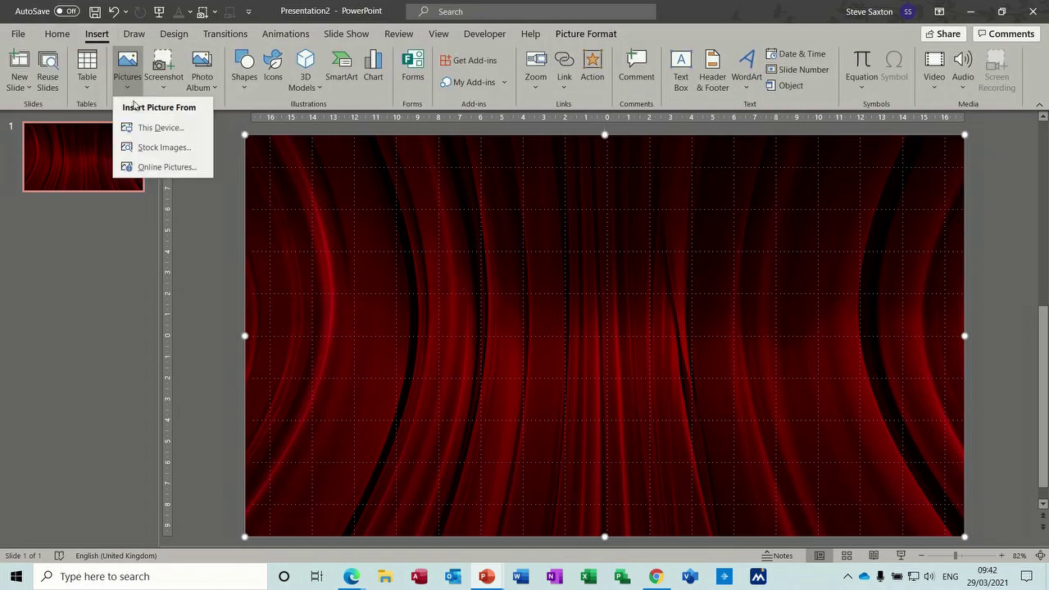
click(164, 131)
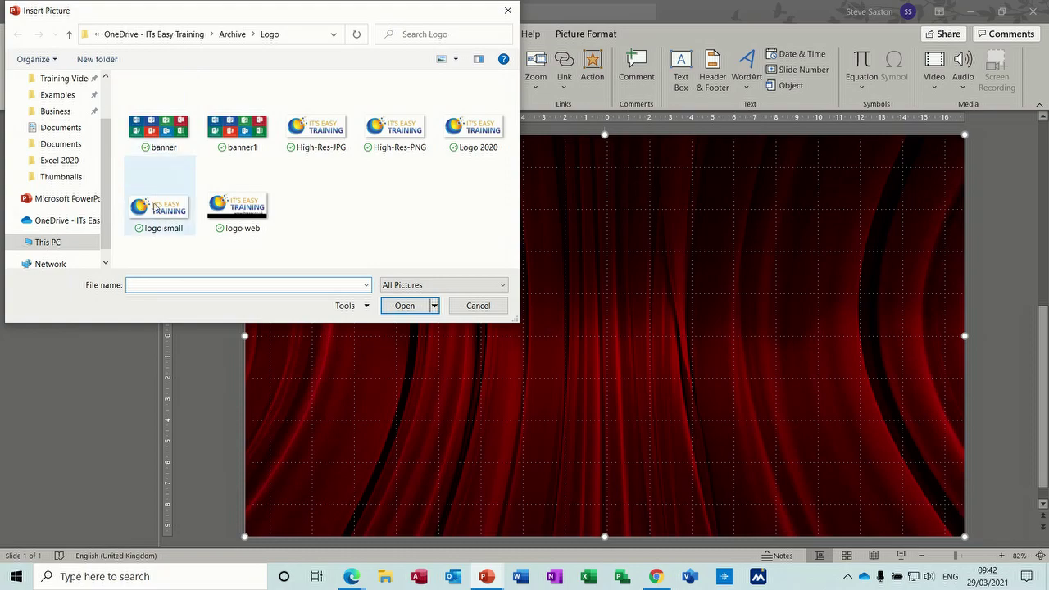
double_click(159, 213)
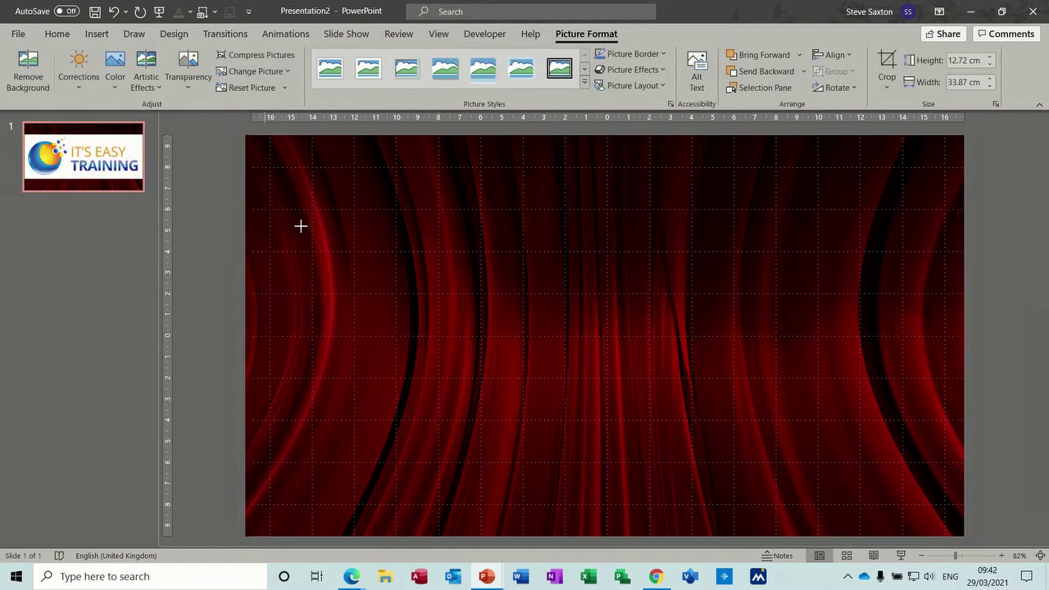
drag(301, 226, 574, 313)
drag(753, 352, 611, 265)
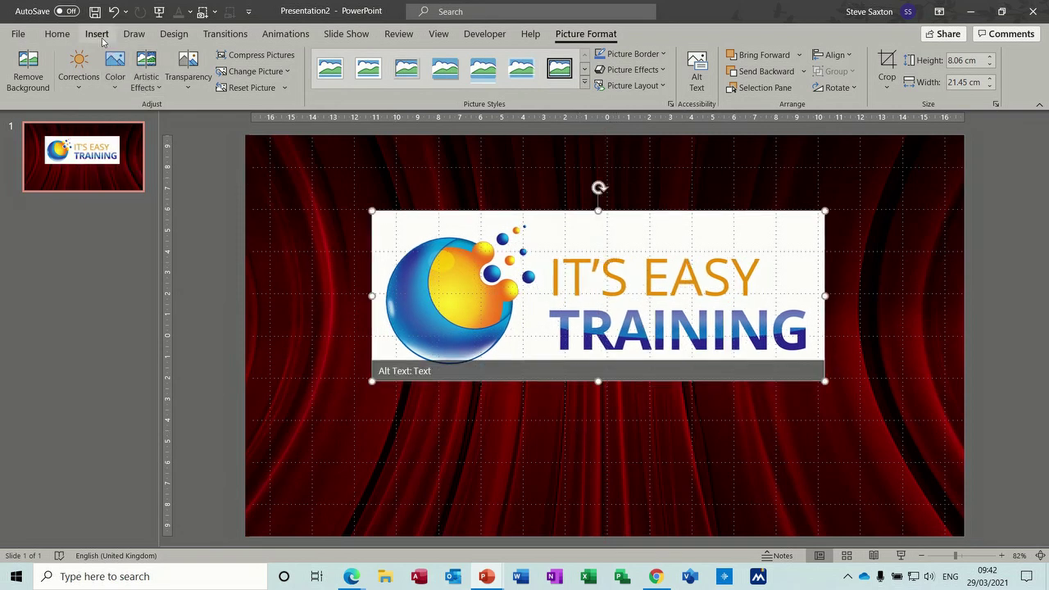
Add a wide text box reading "Welcome" below the logo
click(100, 36)
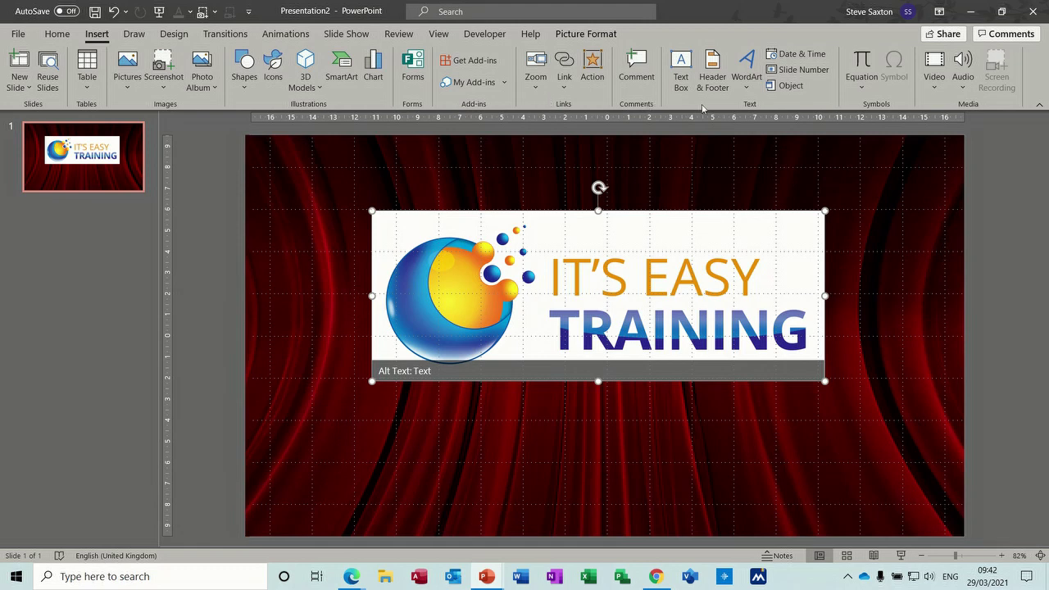
click(682, 70)
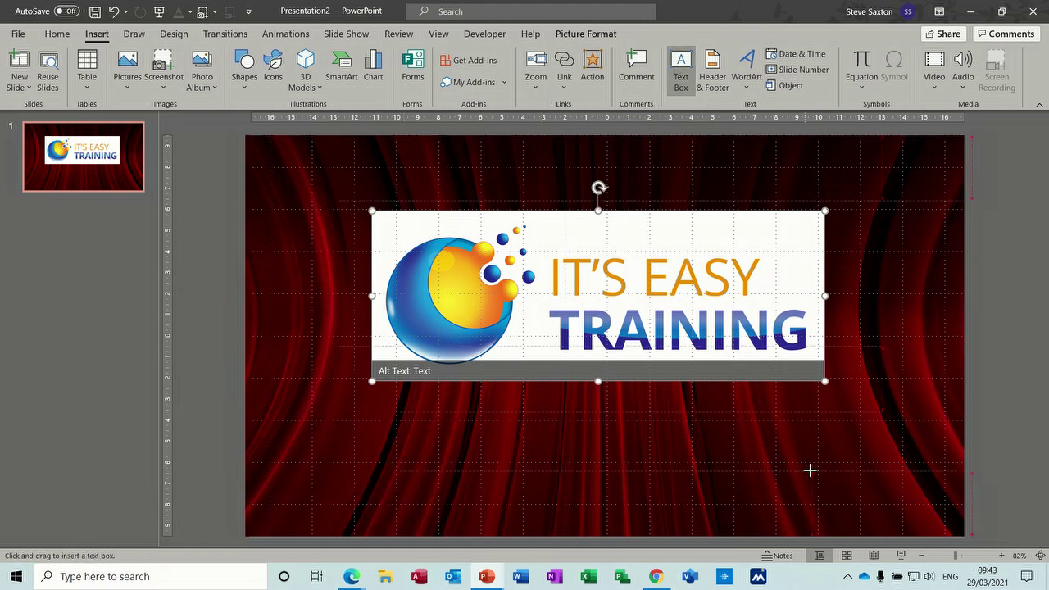
drag(810, 470, 399, 412)
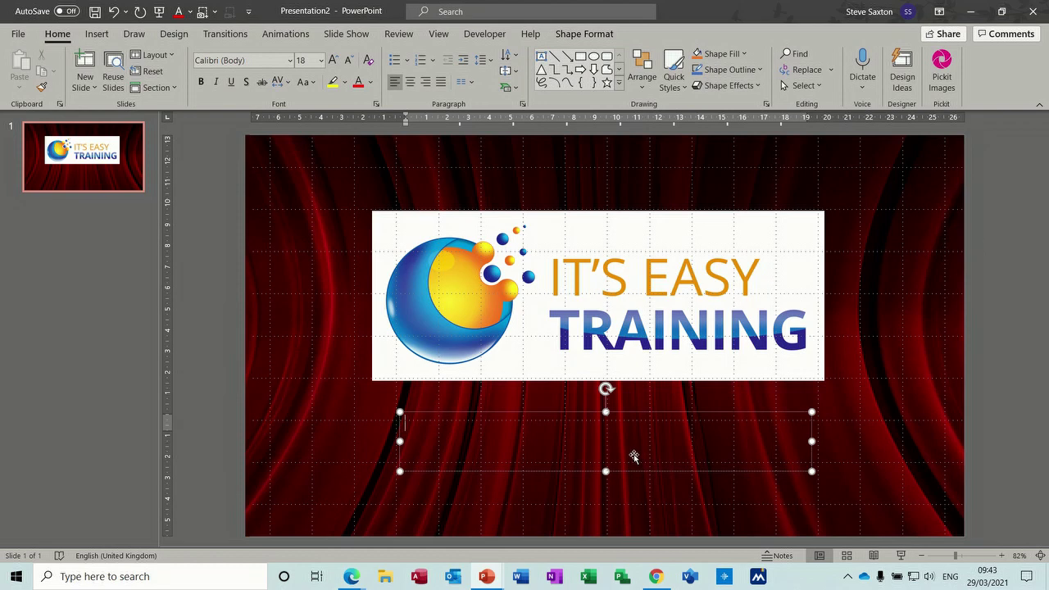
text(Th)
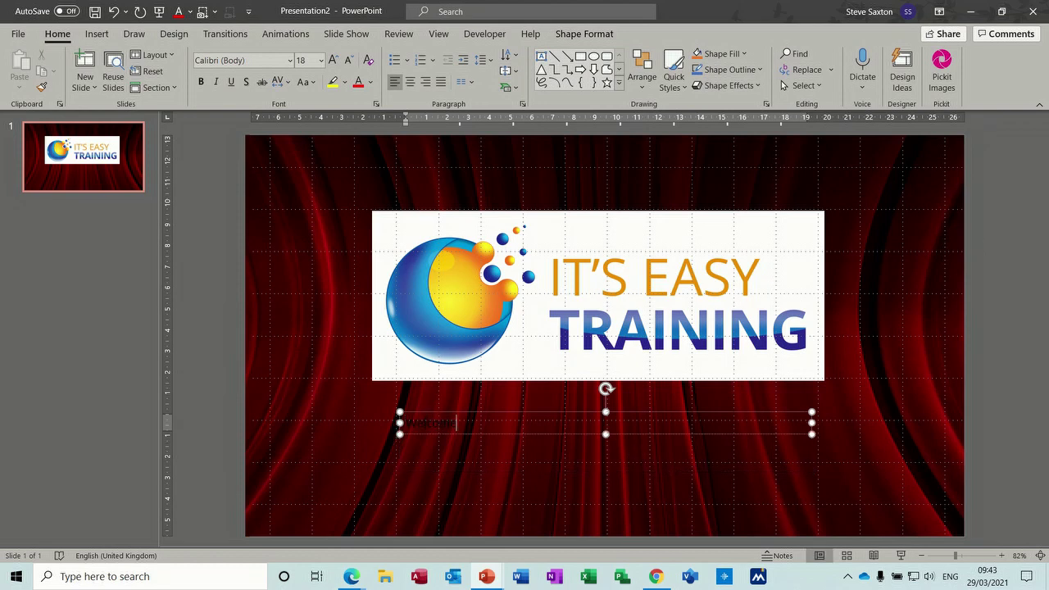
click(458, 461)
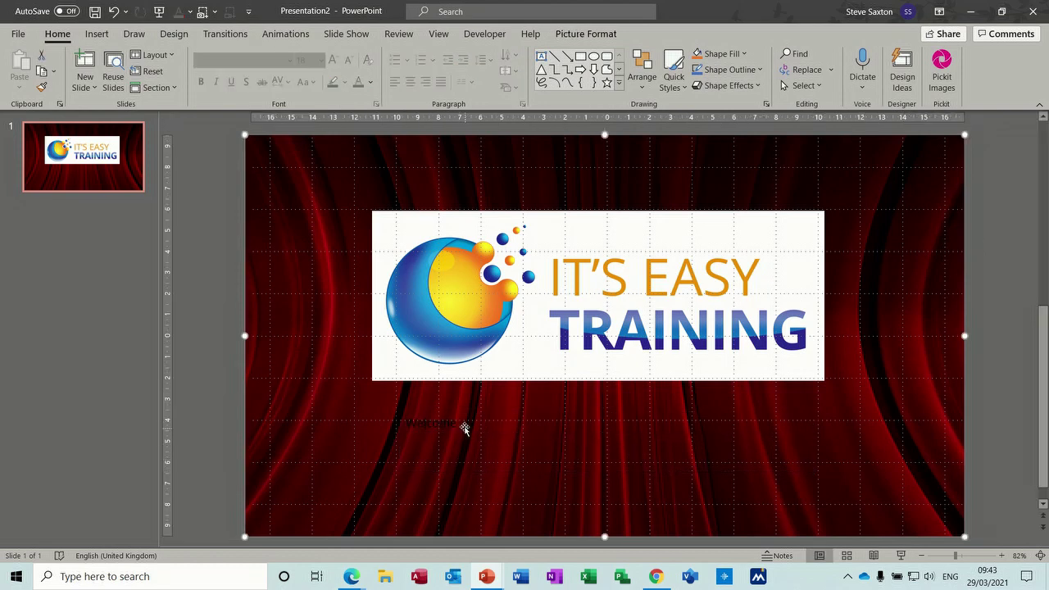
Format the "Welcome" text at size 48, centred and in white
click(464, 427)
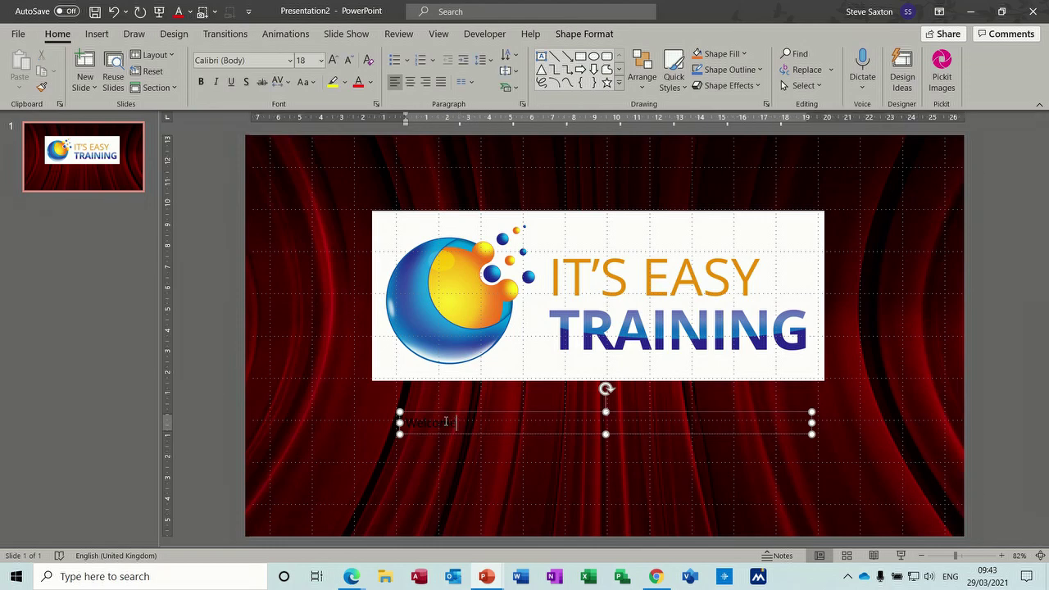
double_click(446, 421)
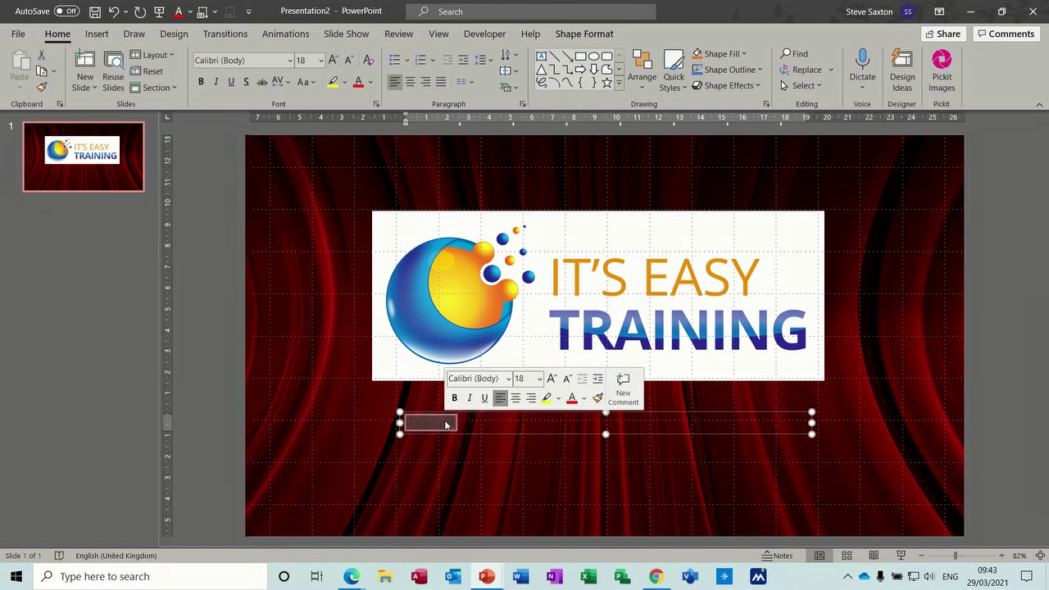
click(321, 63)
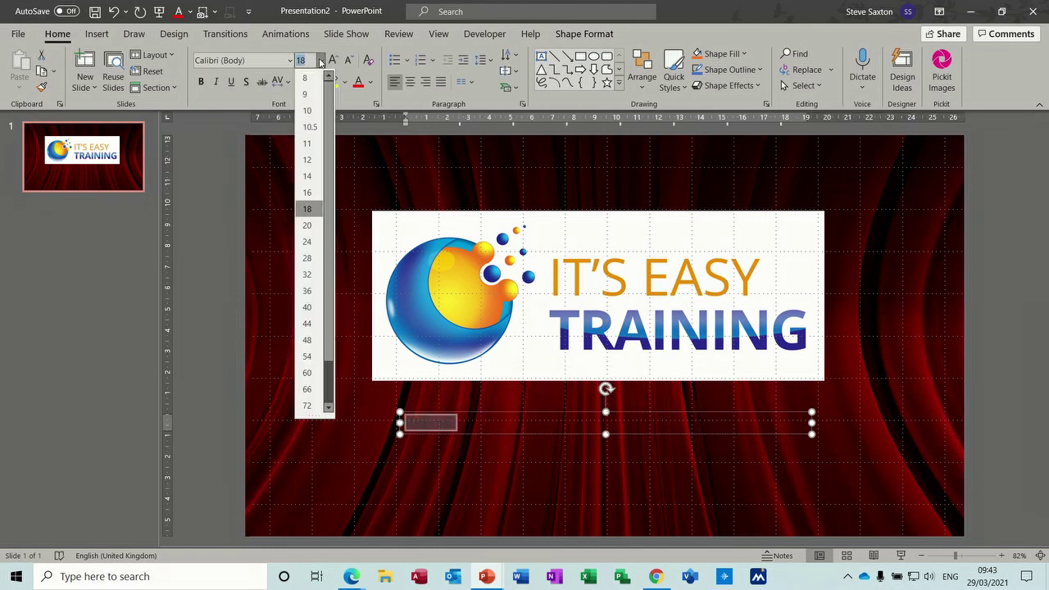
click(308, 340)
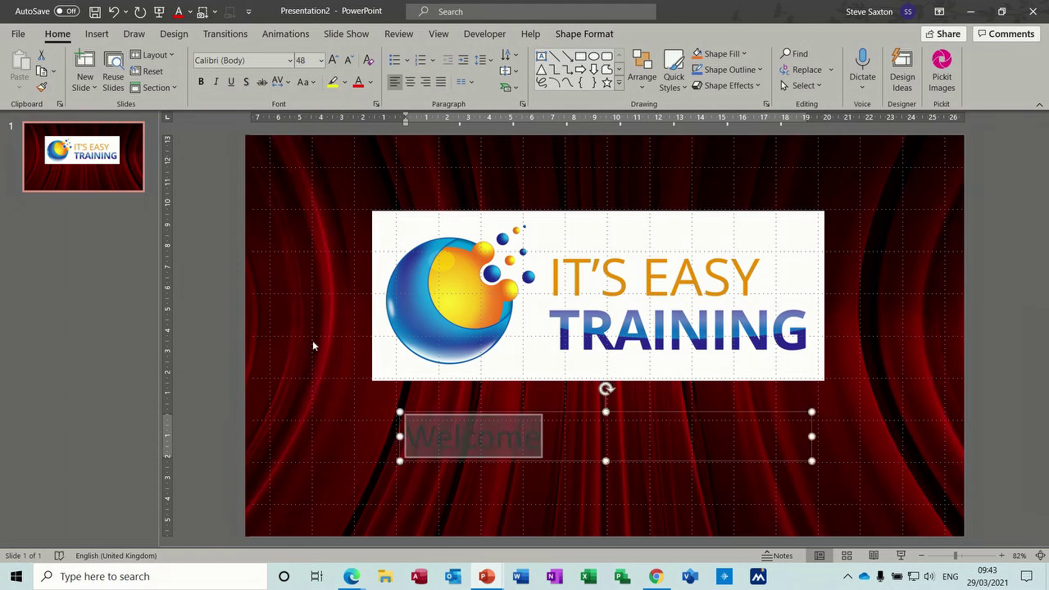
click(409, 84)
click(370, 86)
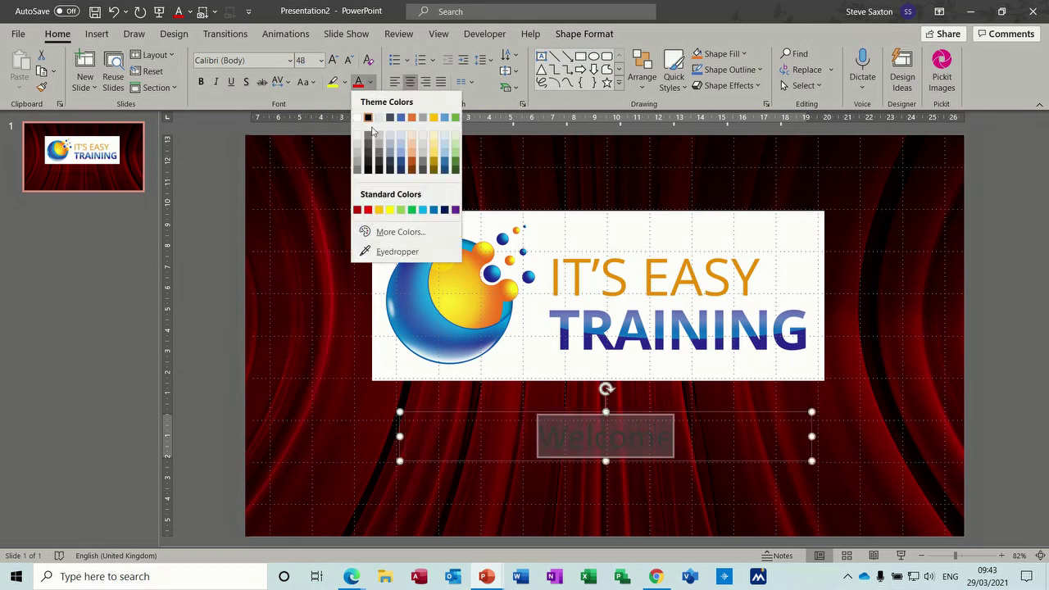
click(358, 121)
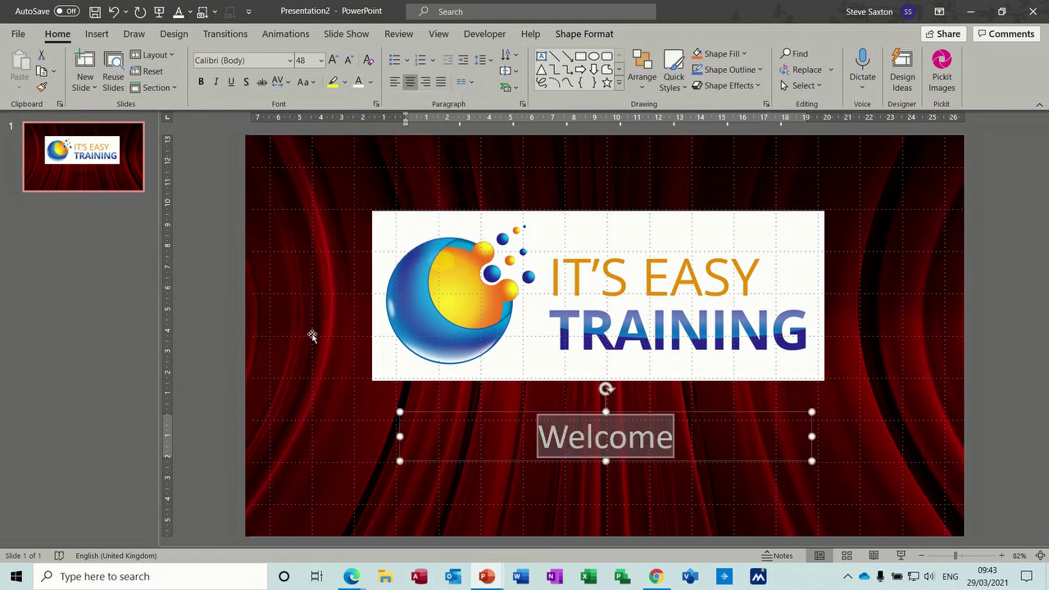
click(267, 365)
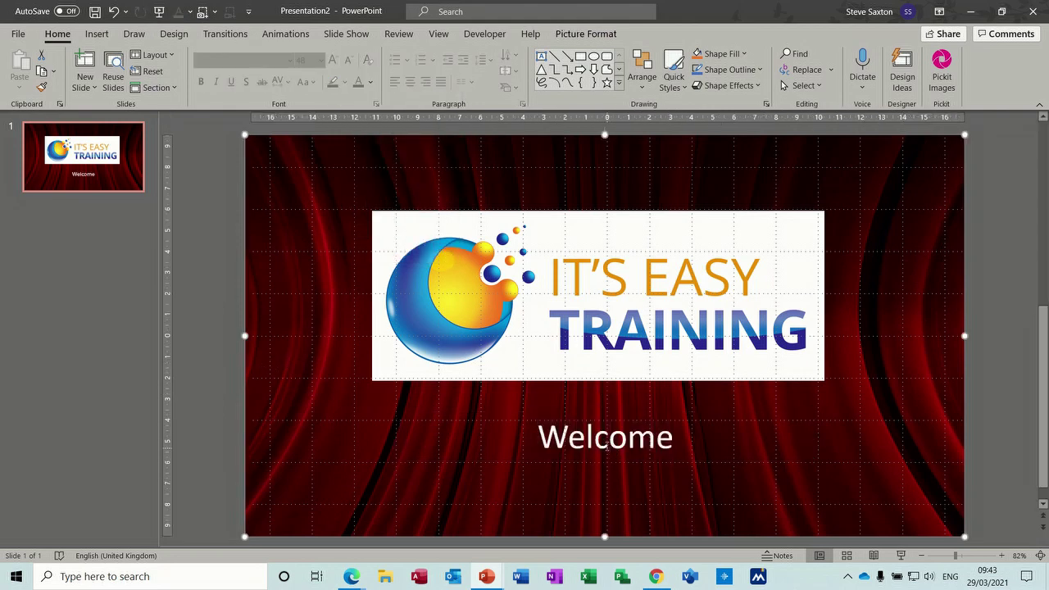
Add a new title-and-content slide after the curtain title slide
click(131, 185)
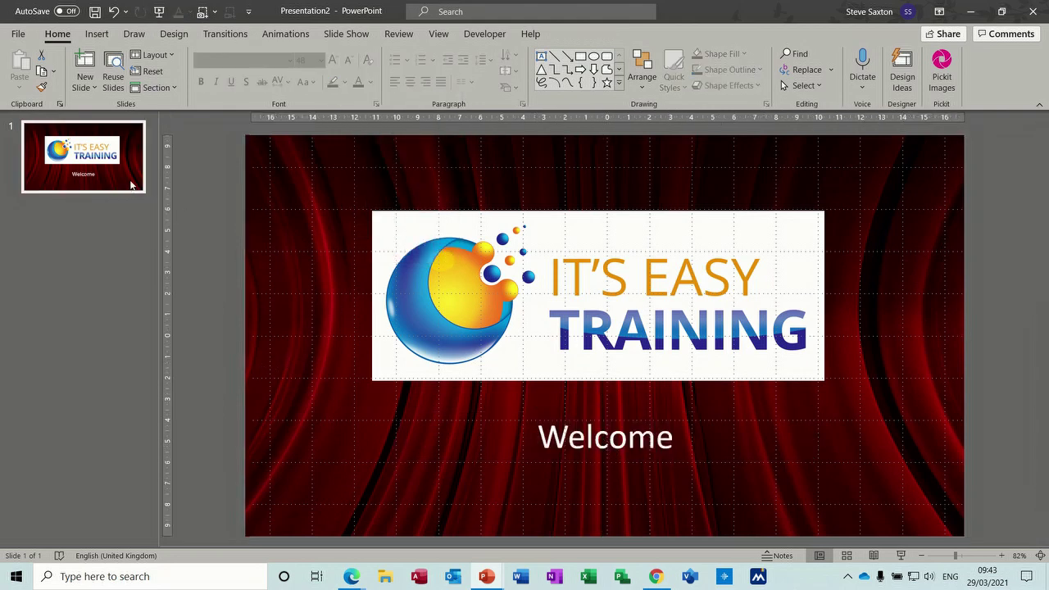
key(Return)
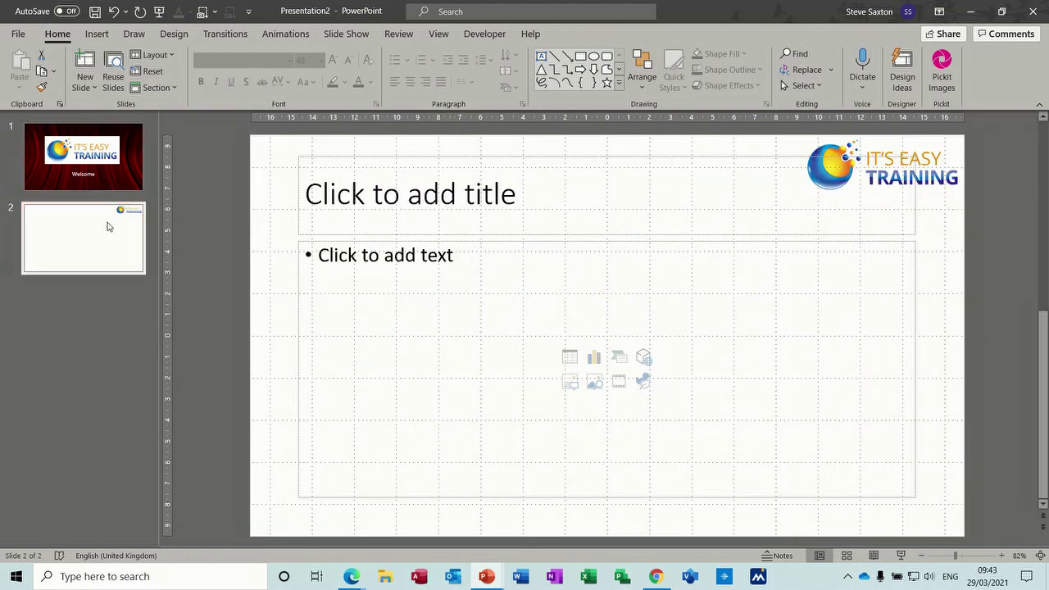
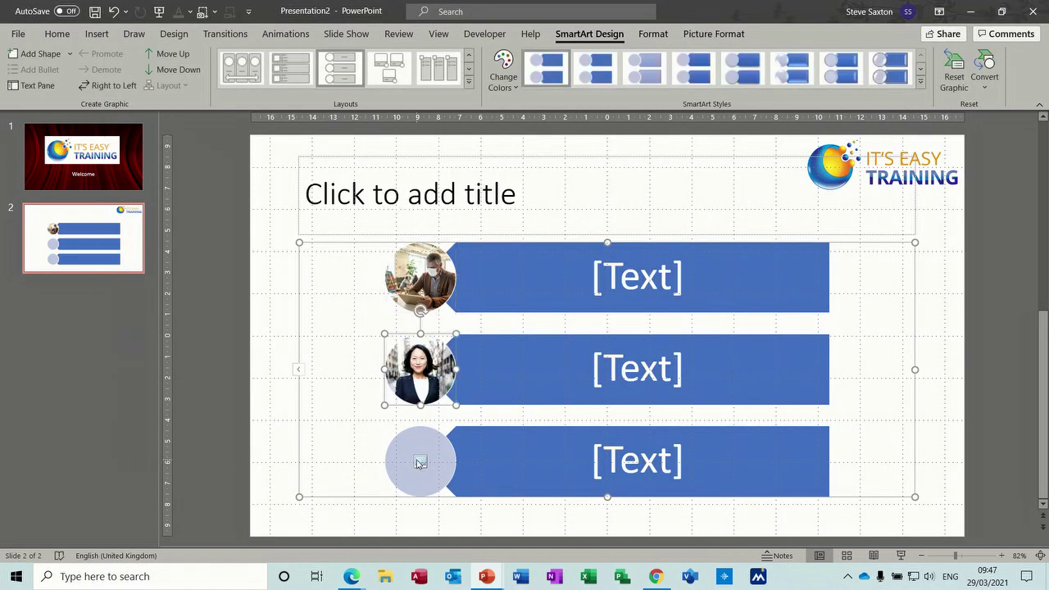
Fill the third picture circle with the "people" stock image of the smiling woman in glasses holding a cup
click(418, 465)
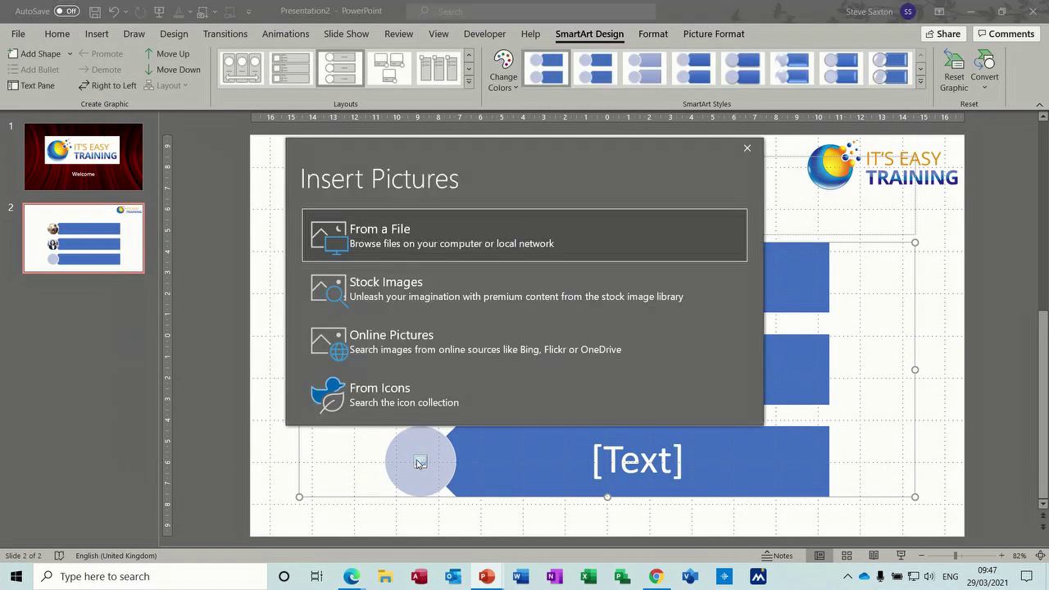
click(363, 289)
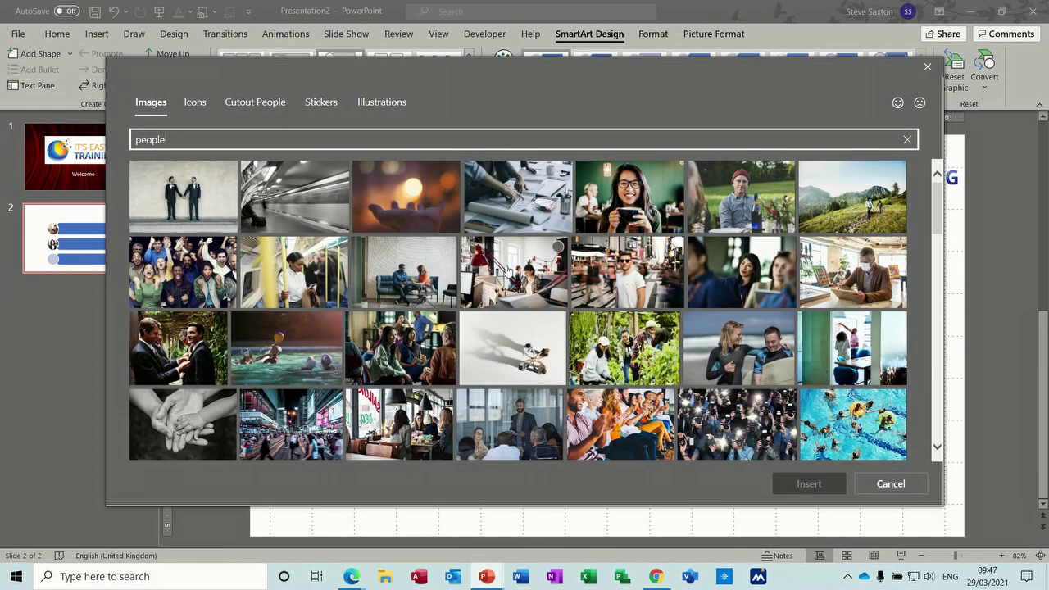
key(Escape)
key(Escape)
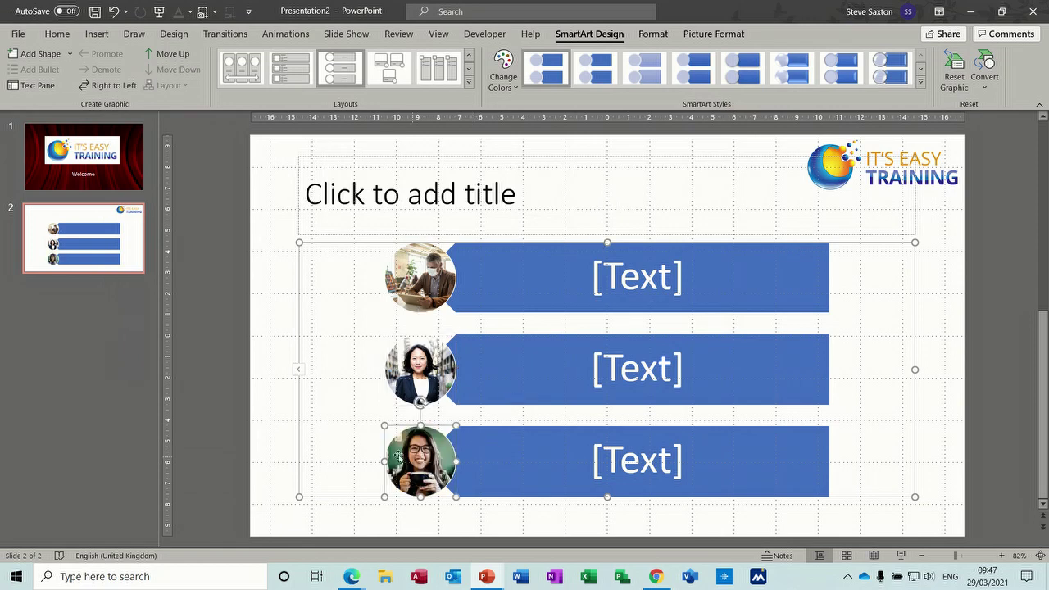
Label the three SmartArt bars Finance, Training and Marketing from top to bottom
click(616, 283)
text(Finance)
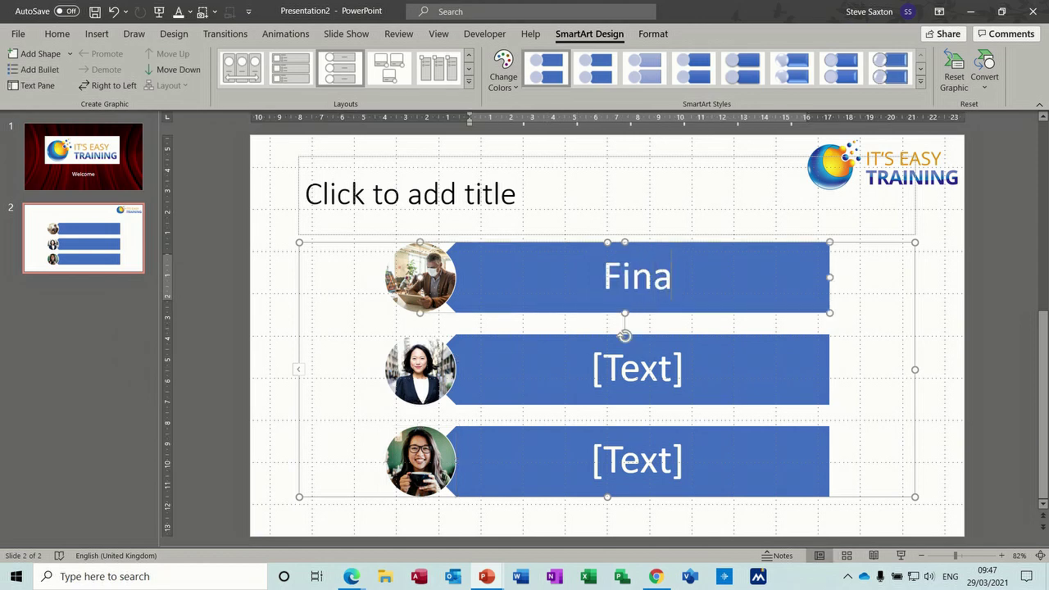
click(613, 374)
text(Training)
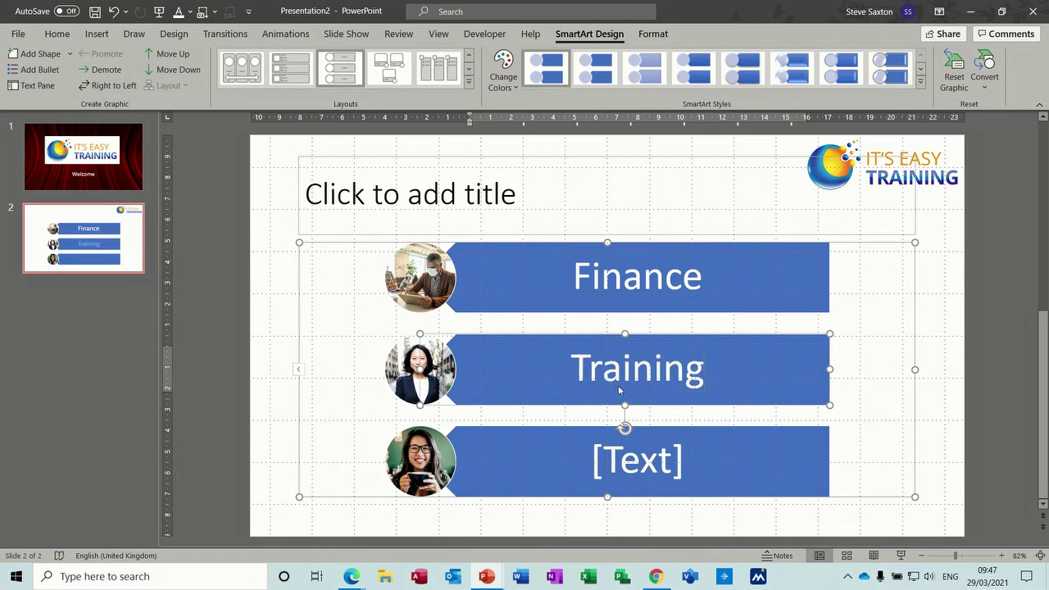
click(615, 466)
text(Marketin)
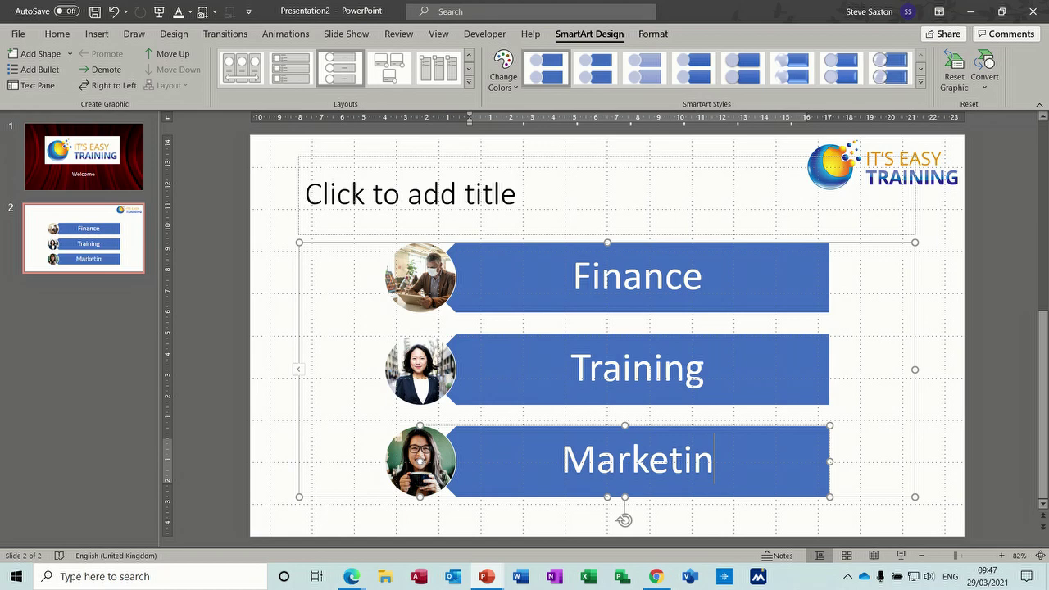
text(g)
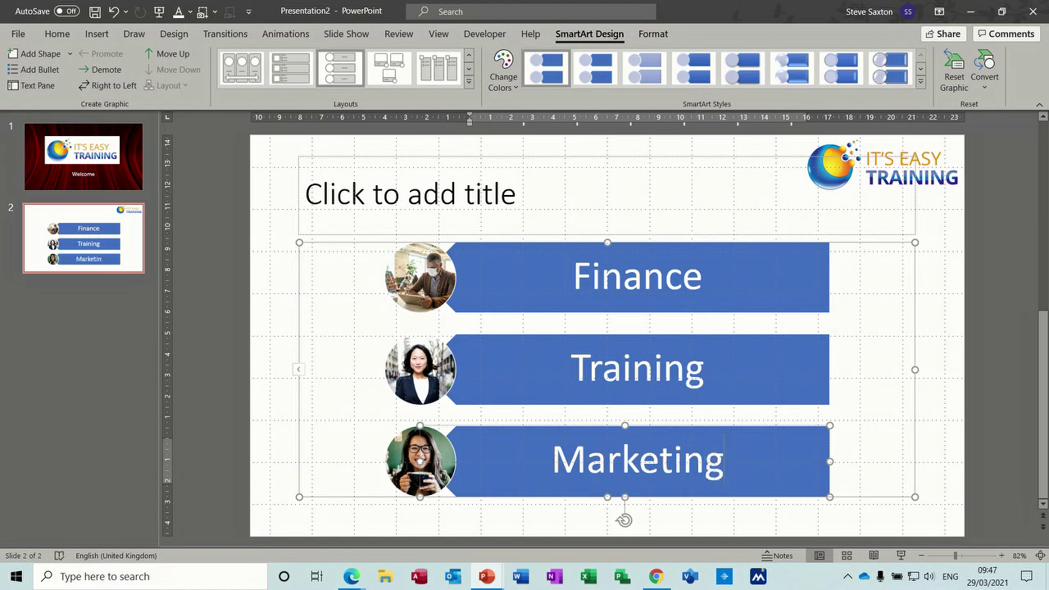
Add a third slide after the department list and start a section named Finance at it
click(132, 257)
key(Return)
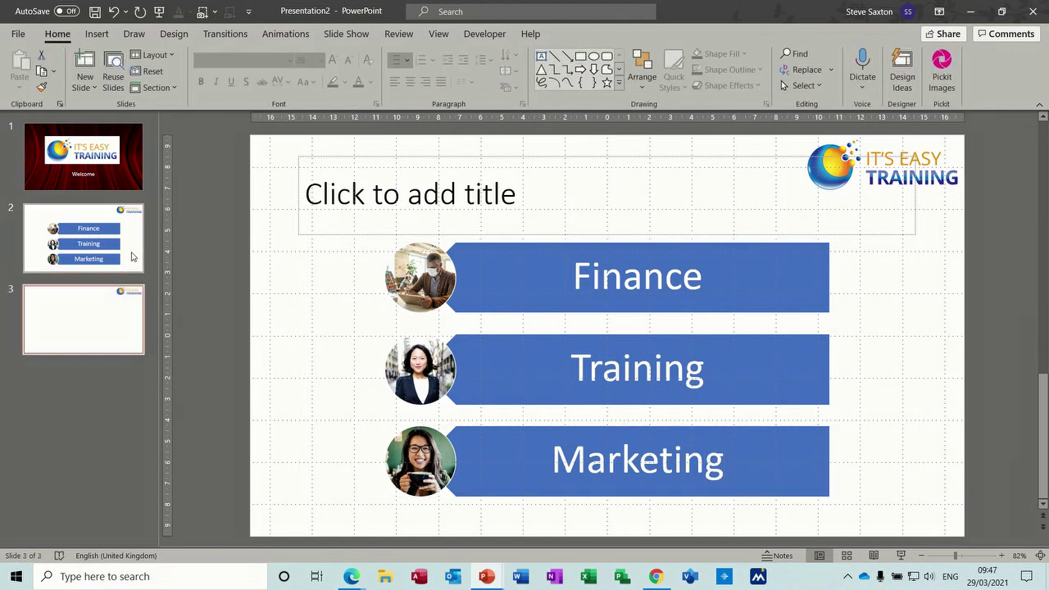
click(170, 87)
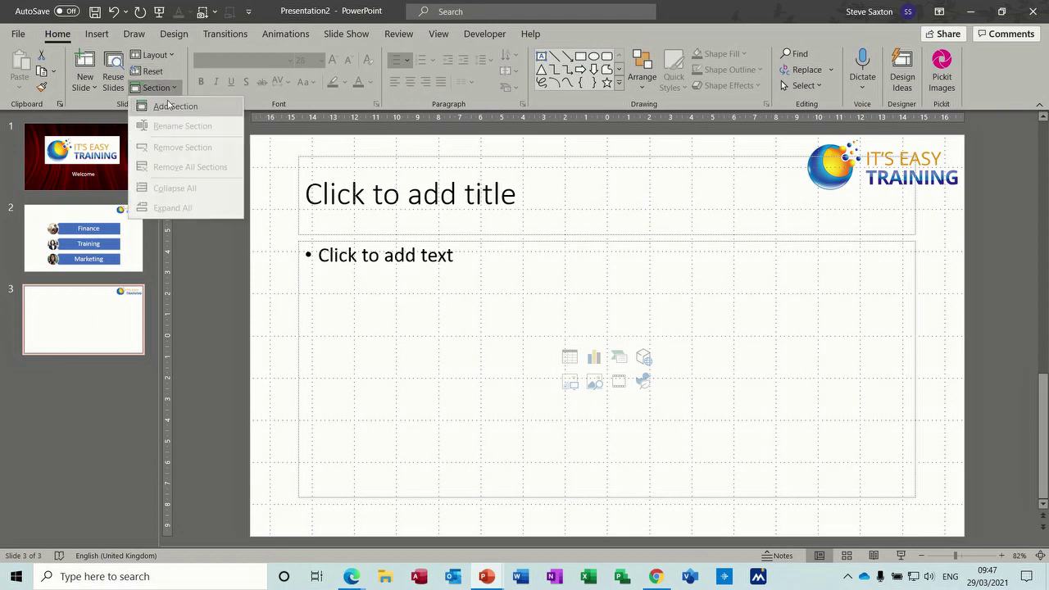
click(168, 105)
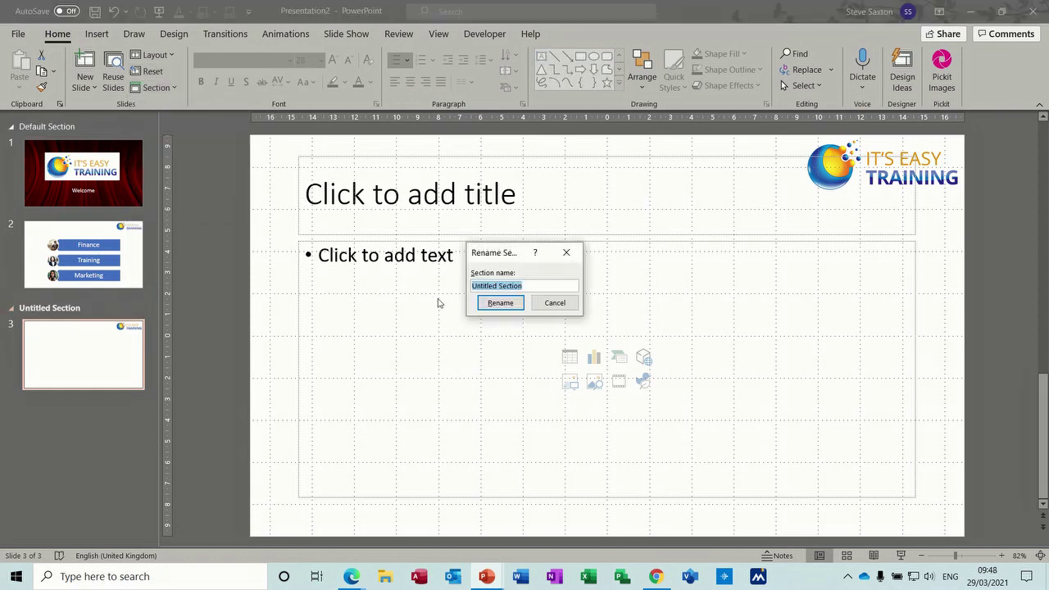
text(Finance)
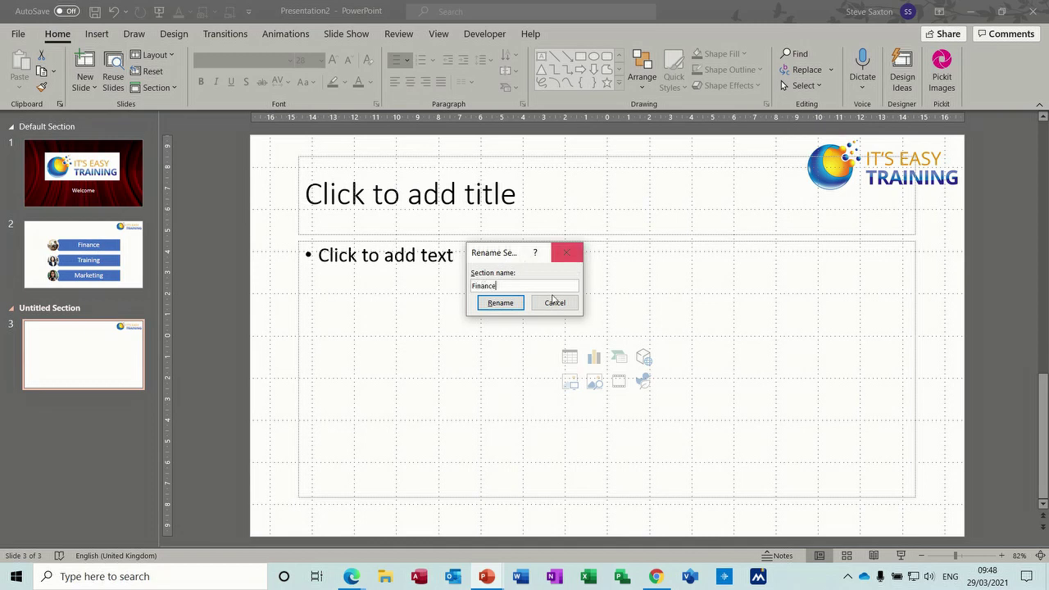
click(500, 302)
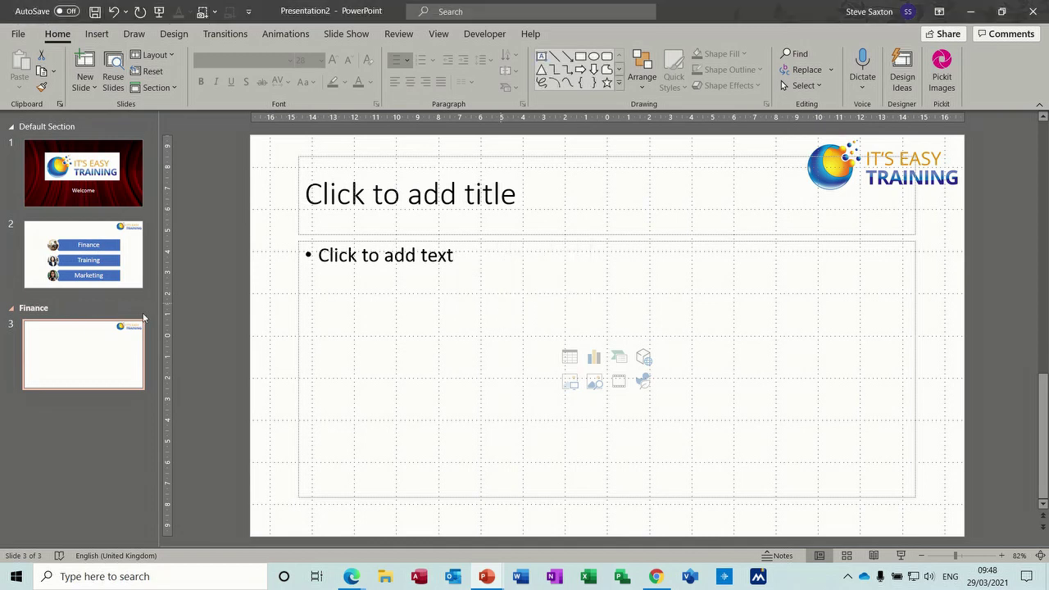
Add a fourth slide to the Finance section, and insert an Organization Chart SmartArt graphic on slide 3
click(78, 355)
key(Return)
click(63, 346)
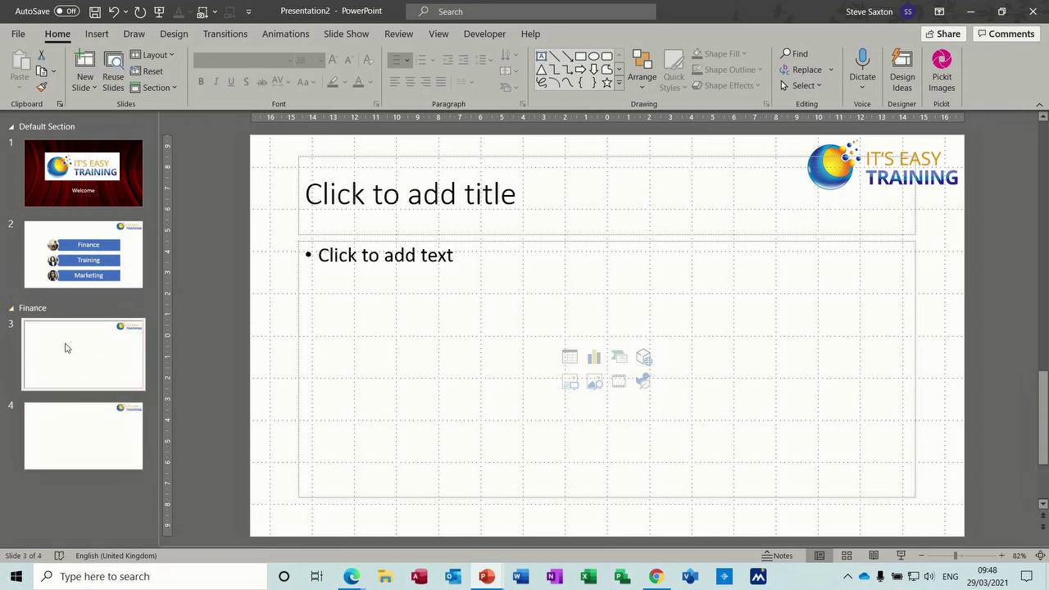
click(619, 358)
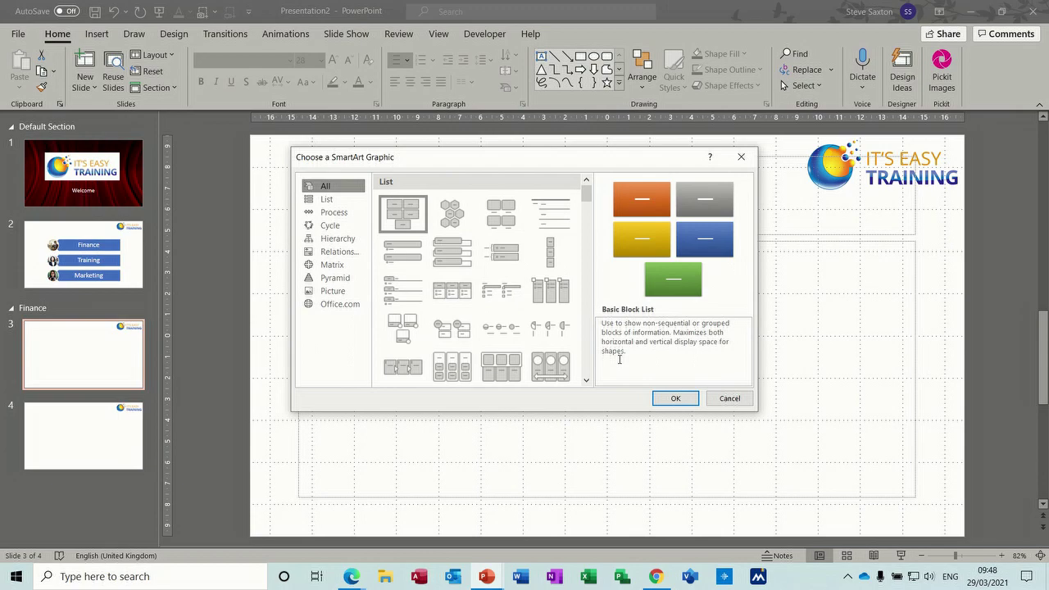
click(342, 238)
double_click(406, 202)
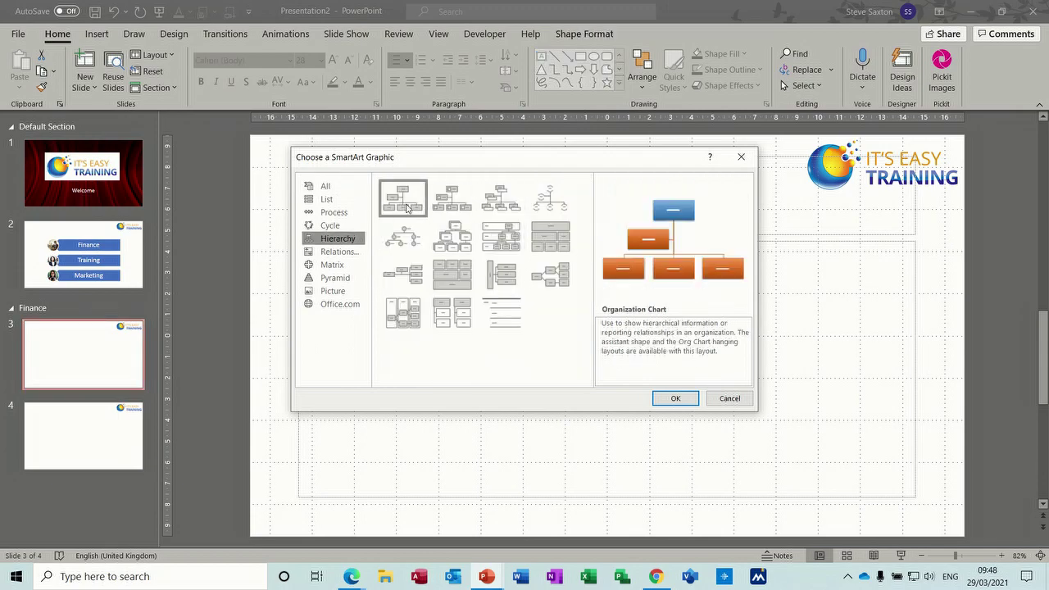
click(131, 447)
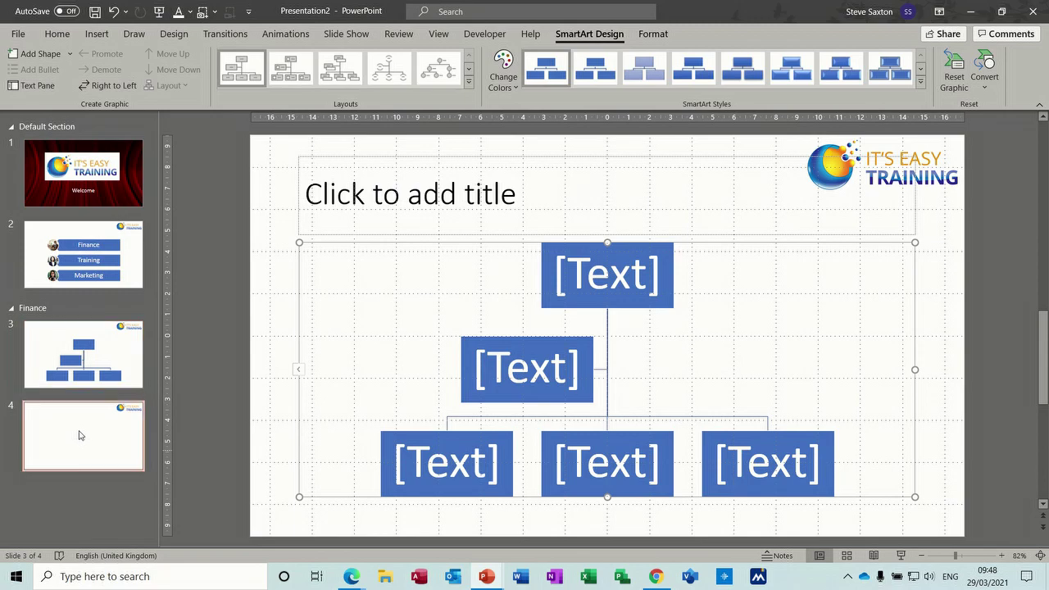
Title both slides of the Finance section, slides 3 and 4, "Finance"
click(361, 206)
key(Page_Up)
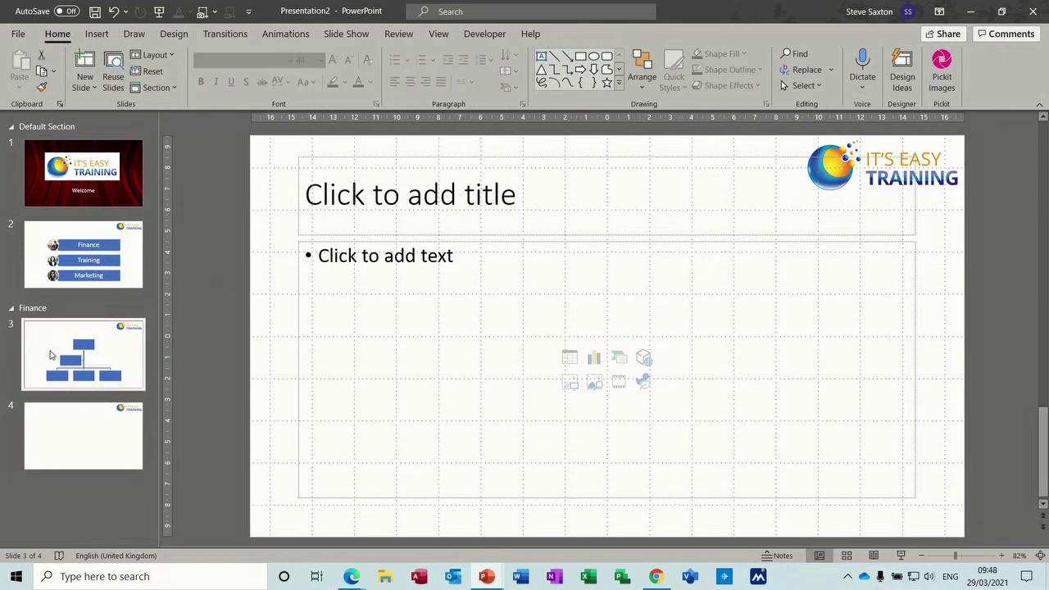
click(350, 197)
text(Finance)
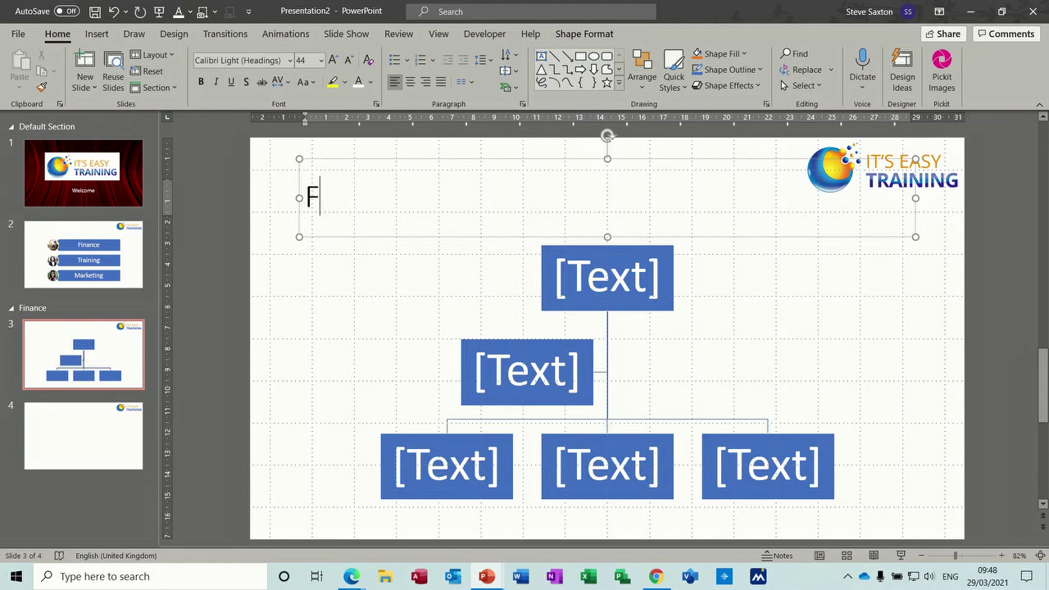
click(126, 430)
click(332, 193)
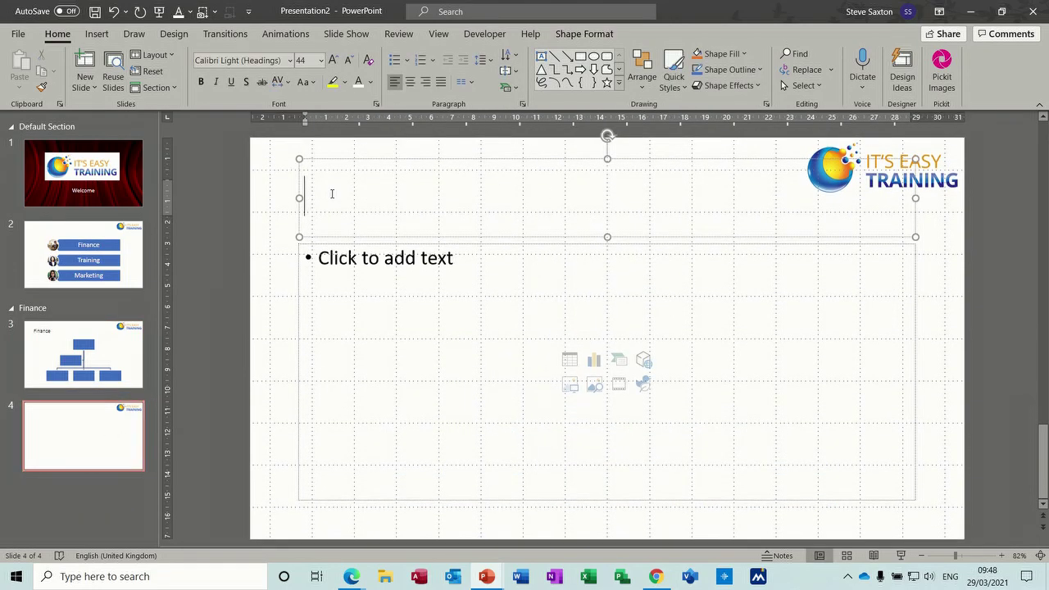
text(Finance)
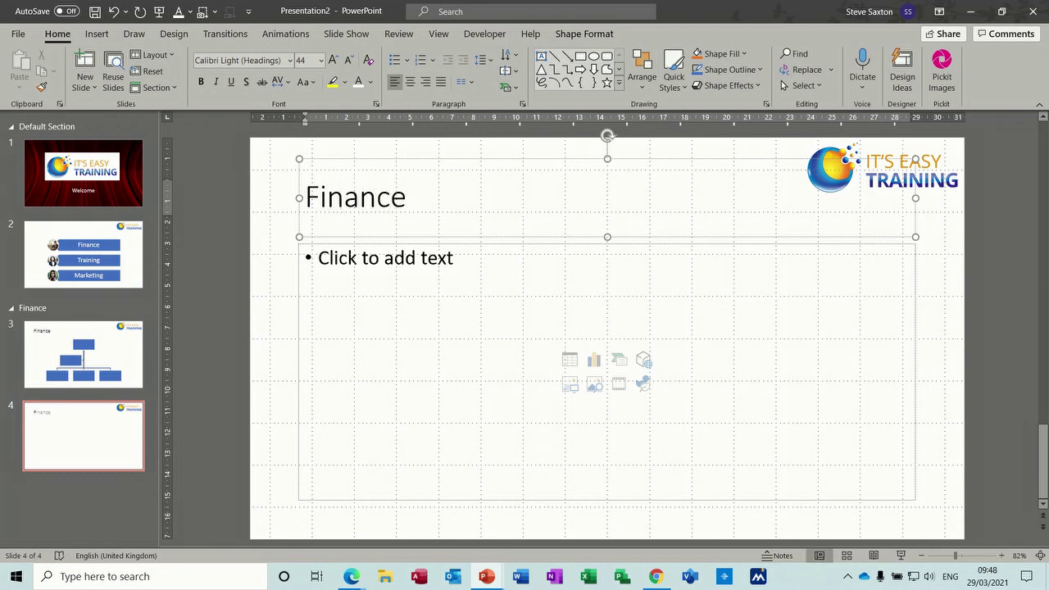
Fill the body of slide 4 with three placeholder bullets: "Dfggf", "Ggfg" and "fgeg"
click(332, 257)
text(dfggf)
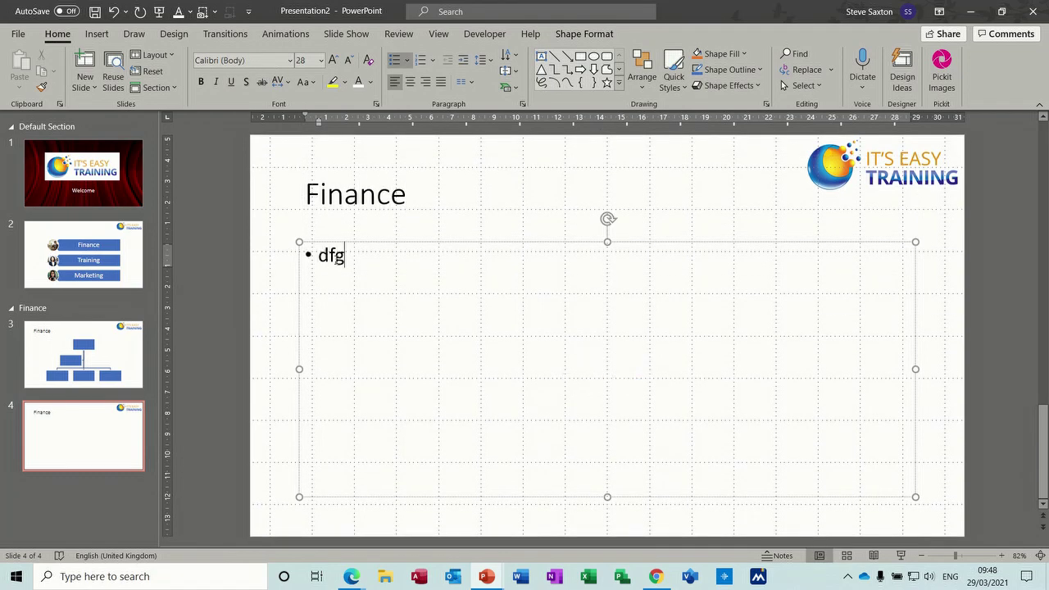
key(Return)
text(ggfg)
key(Return)
text(fgeg)
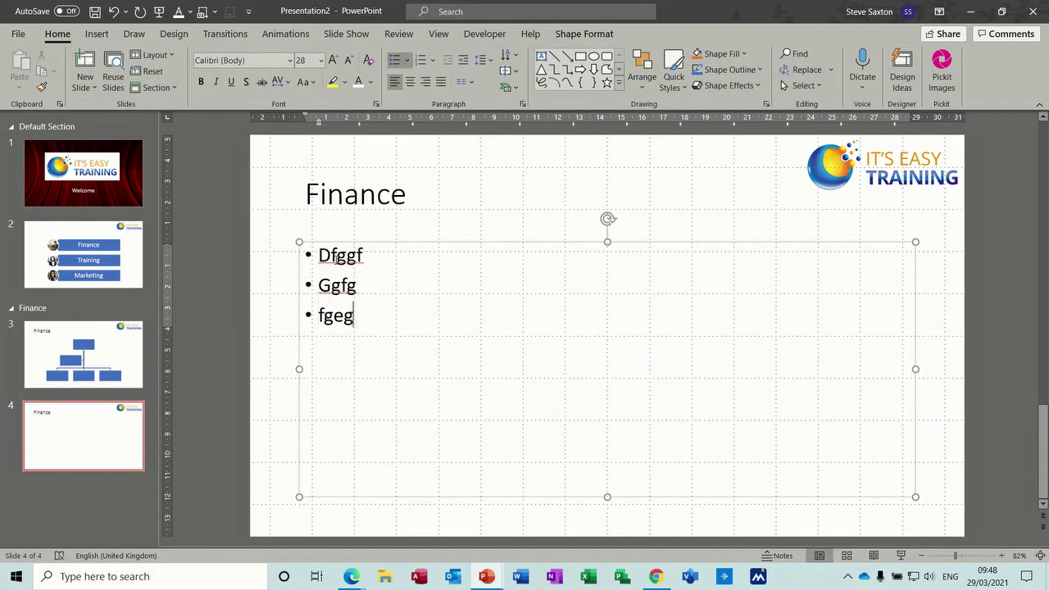
Add a fifth slide after the Finance text slide and start a section named Training at it
click(99, 443)
key(Return)
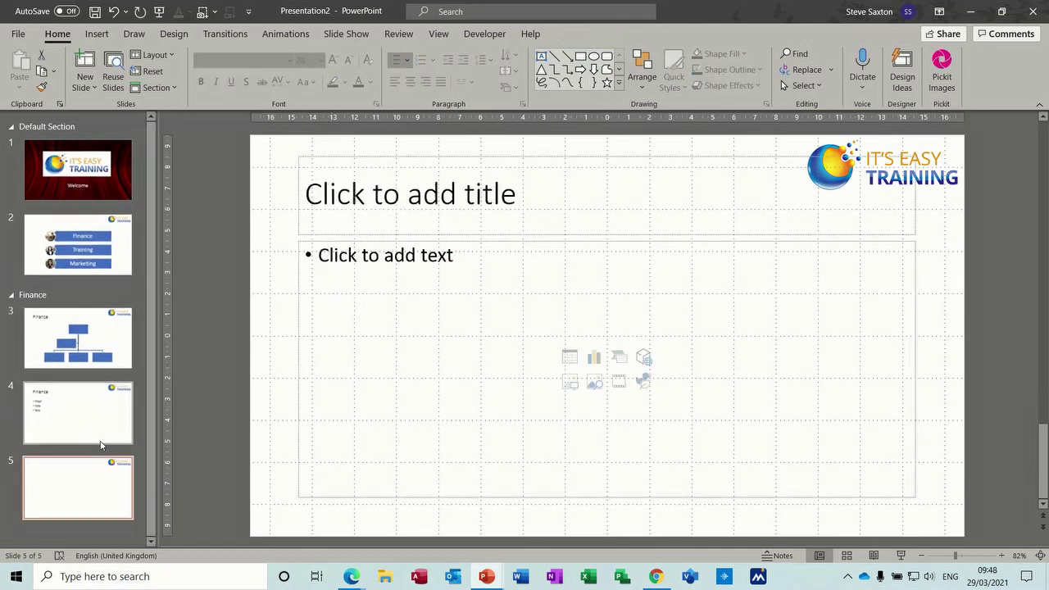
click(157, 88)
click(173, 106)
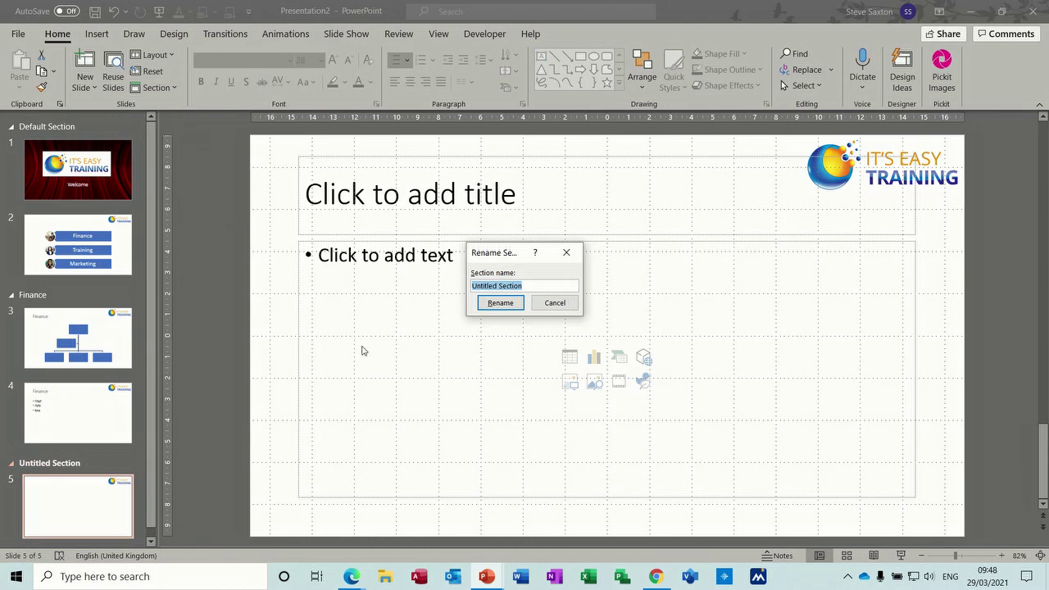
text(Training)
click(498, 304)
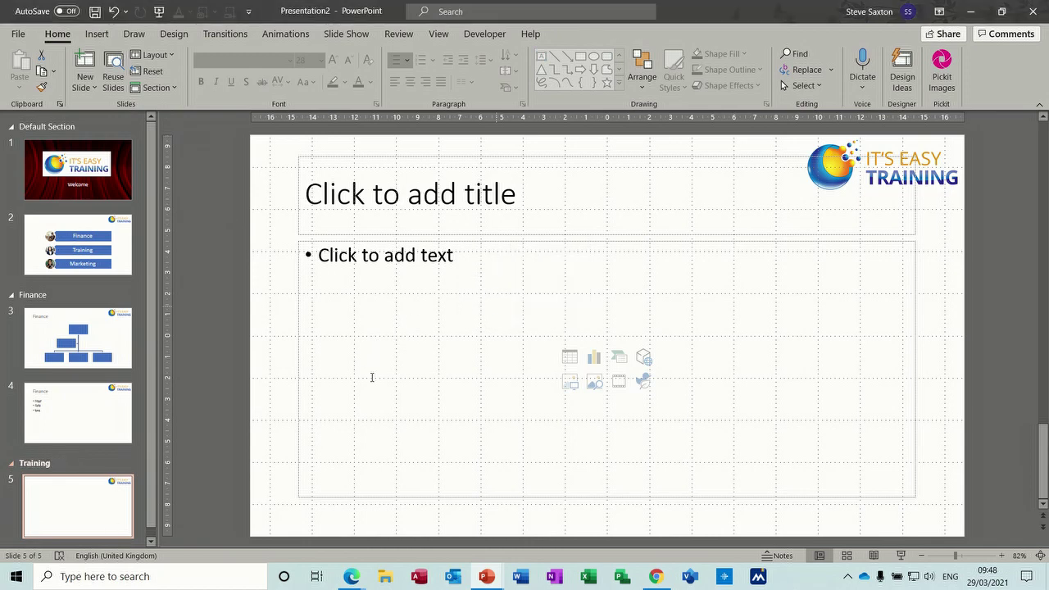
Add a sixth slide to the Training section, and insert an Organization Chart SmartArt graphic on slide 5
click(94, 503)
key(Return)
click(74, 423)
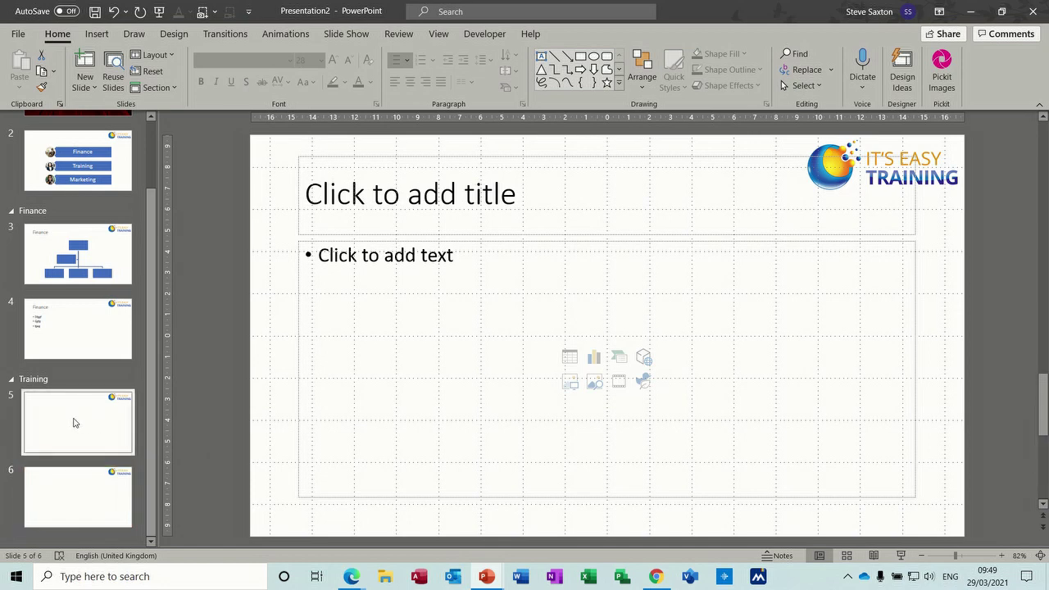
click(621, 363)
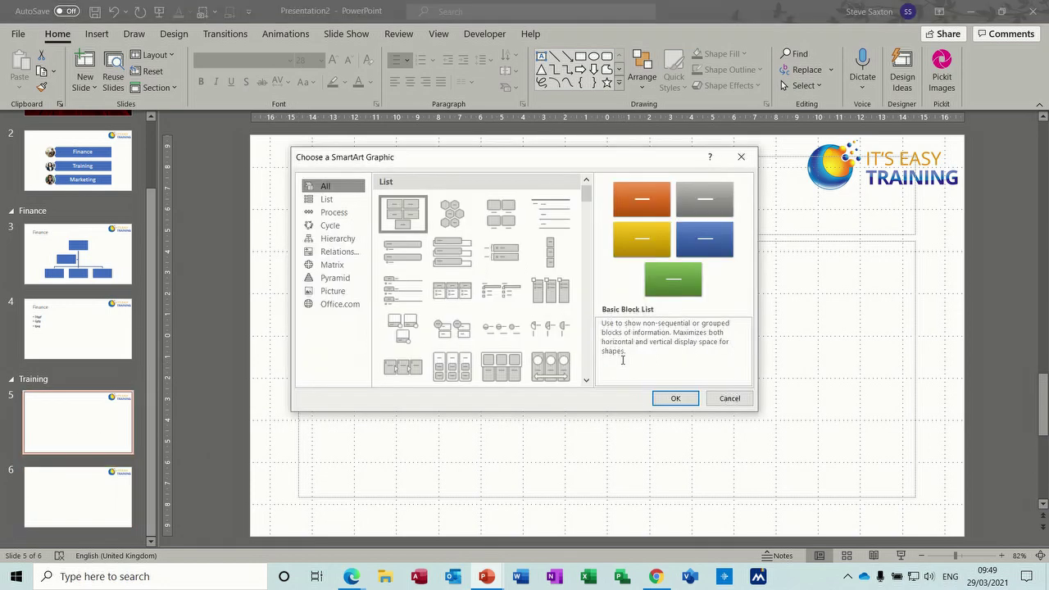
click(342, 239)
double_click(403, 199)
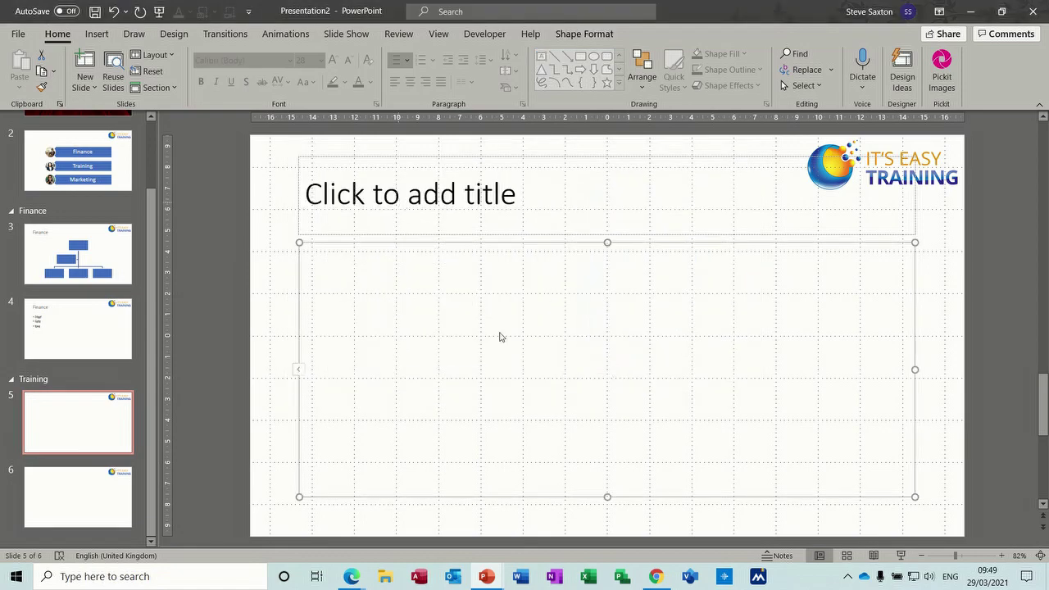
Title slide 6 "Training" and fill its body with the placeholder bullets "Fwfw", "wfw", "fwe" and "fwef"
click(125, 484)
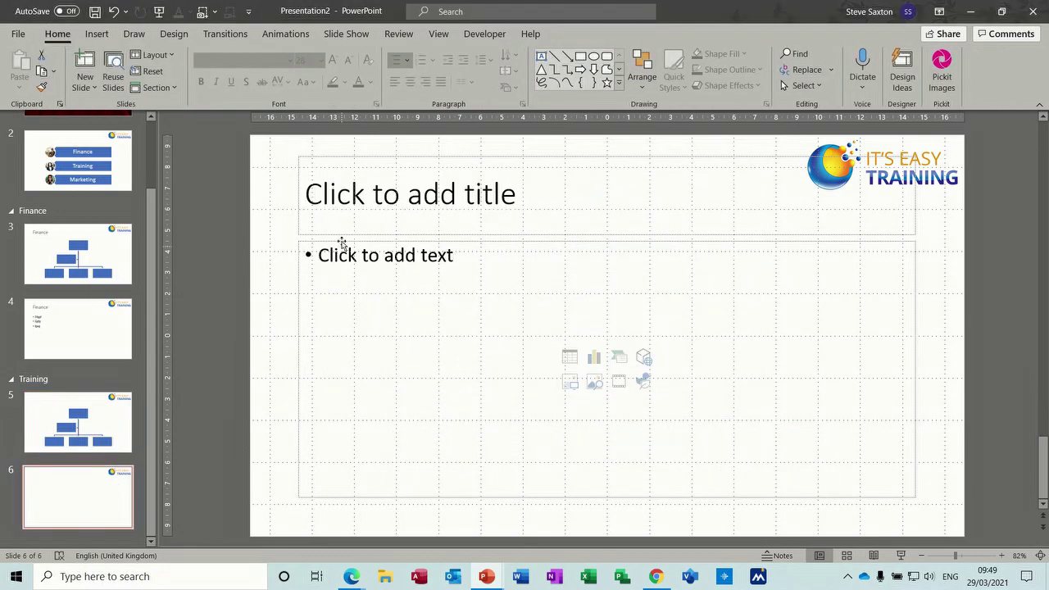
click(347, 208)
text(Training)
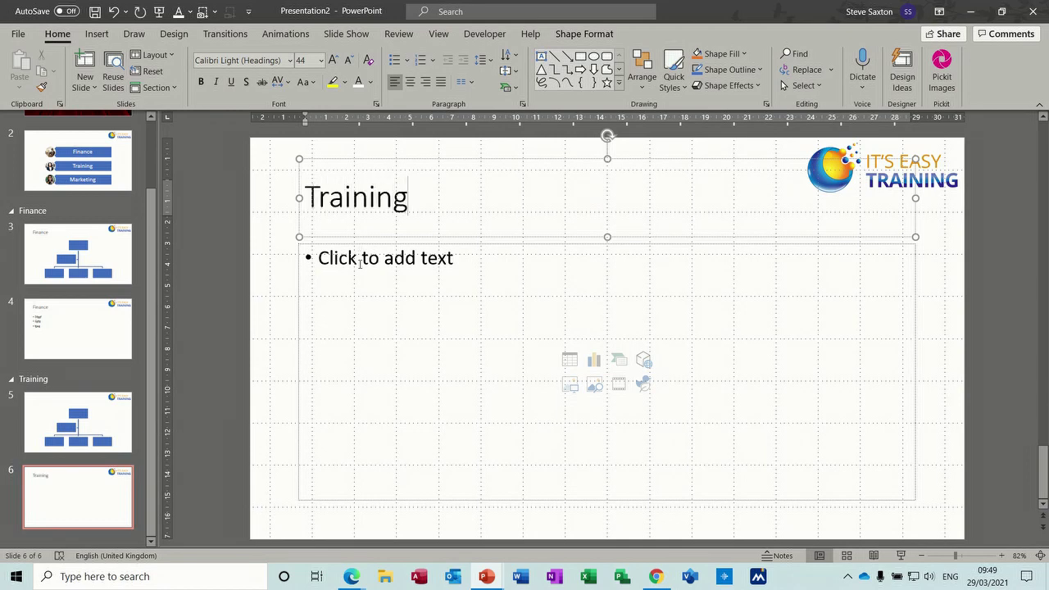
click(360, 263)
text(Fwfw)
key(Return)
text(wfw)
key(Return)
text(fwe)
key(Return)
text(fwef)
Title the organization chart slide in the Training section "Training"
click(78, 422)
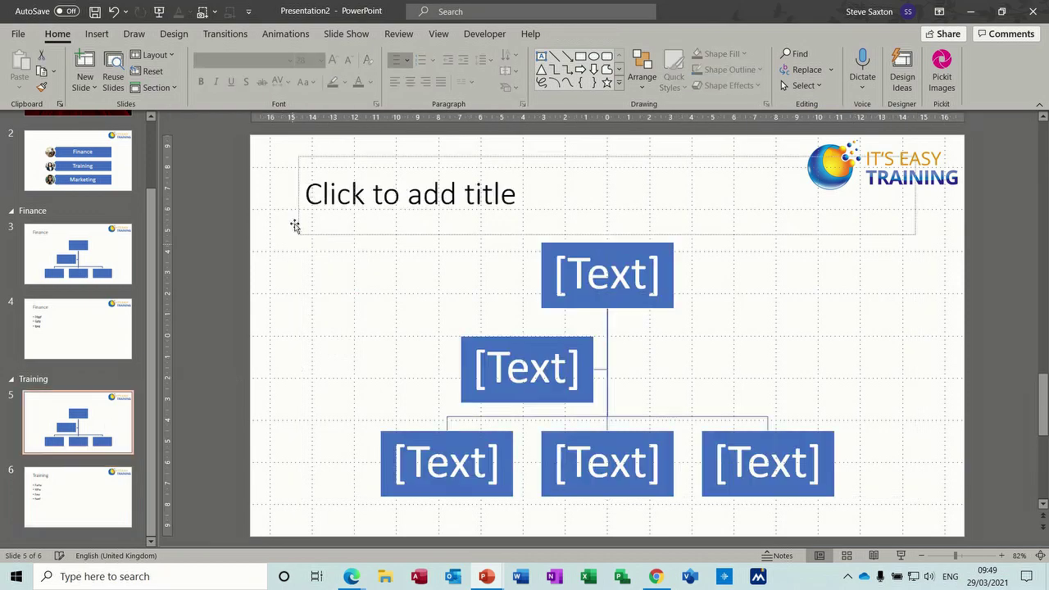
click(318, 196)
text(Training)
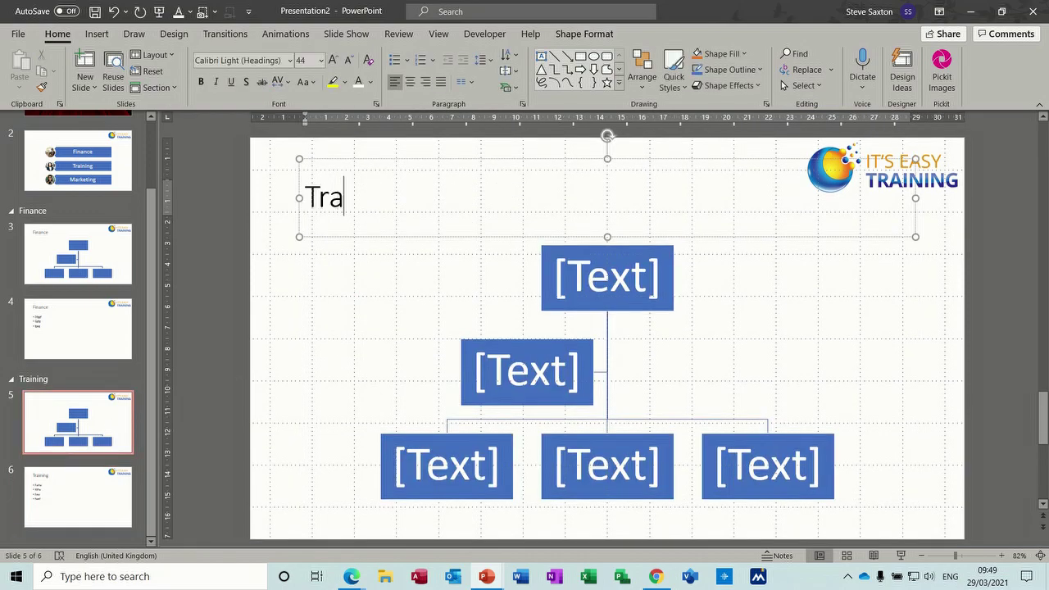
Add a seventh slide after the Training text slide and start a section named Marketing at it
click(105, 497)
key(Return)
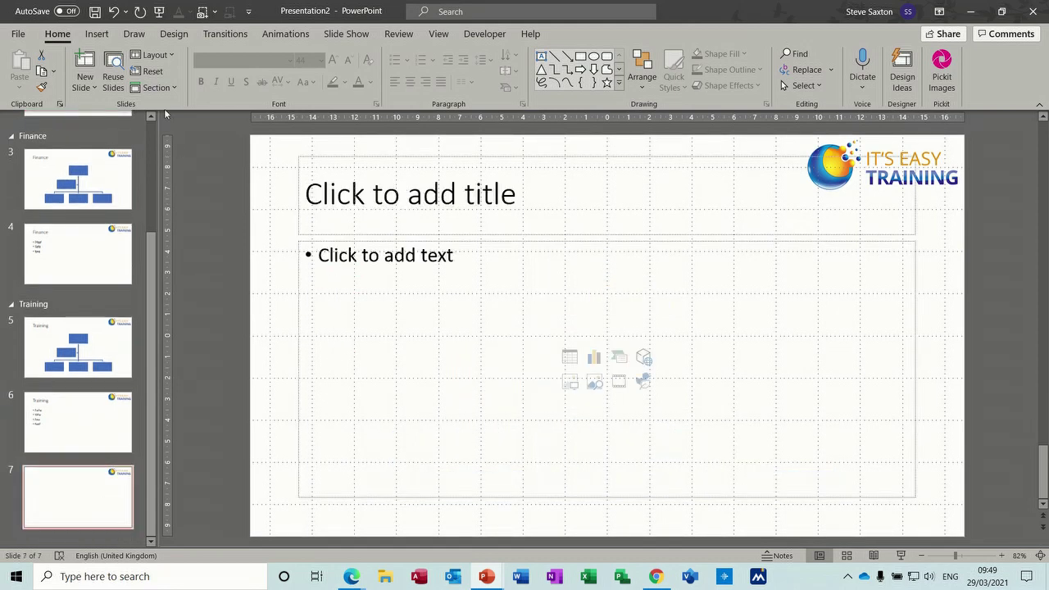
click(158, 88)
click(162, 106)
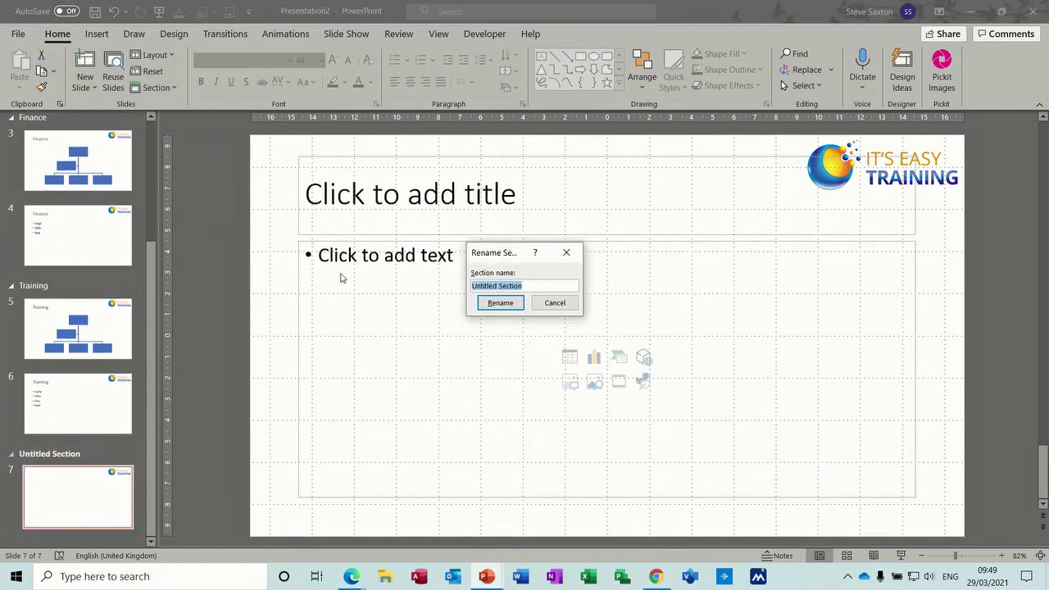
text(Marketing)
click(498, 303)
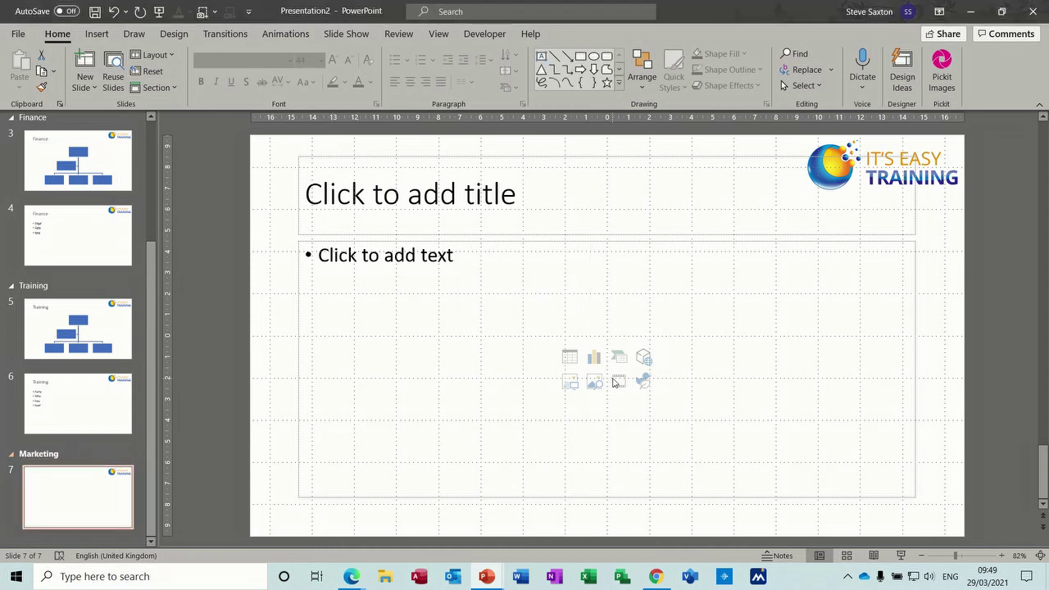
Insert an Organization Chart SmartArt graphic on slide 7 and title the slide "Marketing"
click(620, 358)
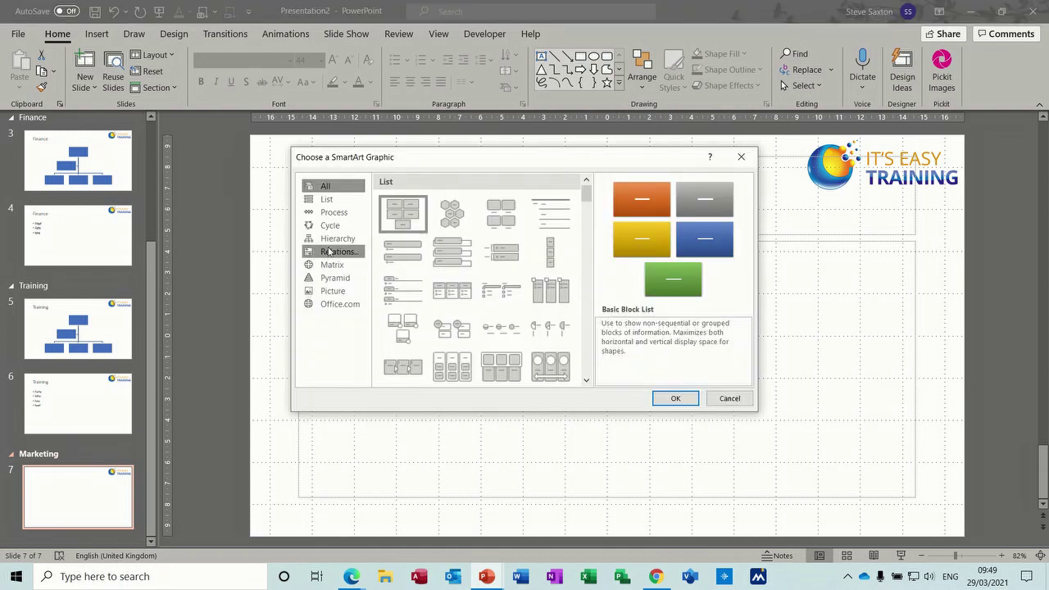
click(336, 238)
click(405, 220)
double_click(410, 199)
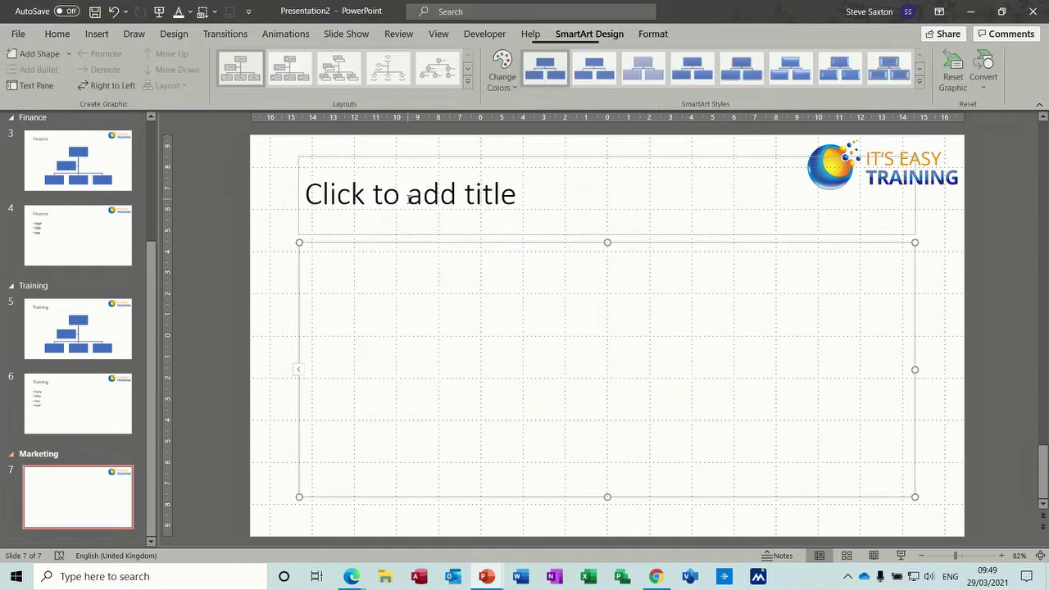
click(396, 201)
text(Marketing)
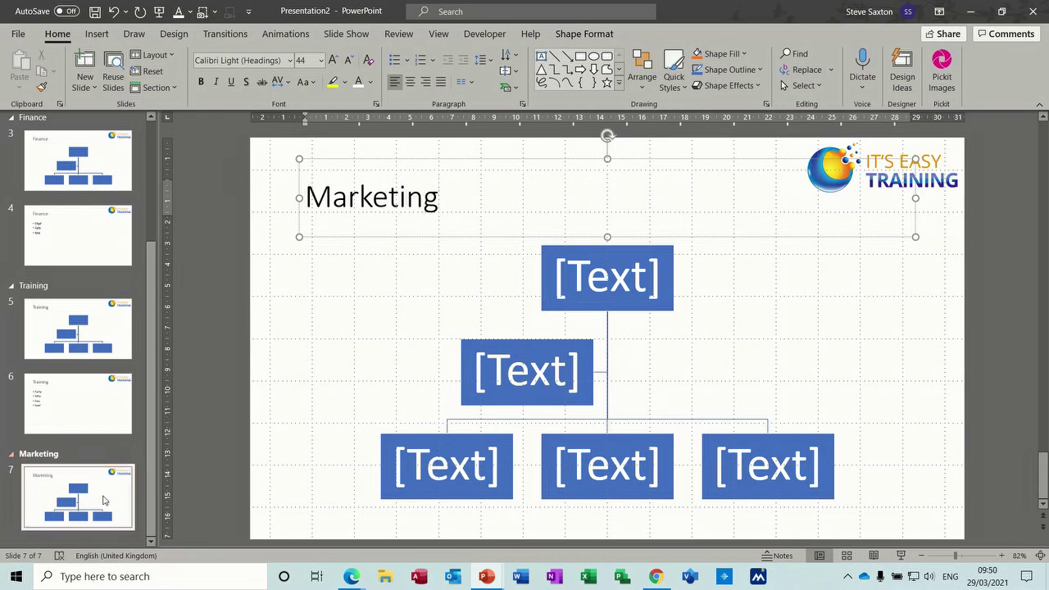
Add an eighth slide to the Marketing section and title it "Marketing Text"
click(104, 499)
key(Return)
click(344, 169)
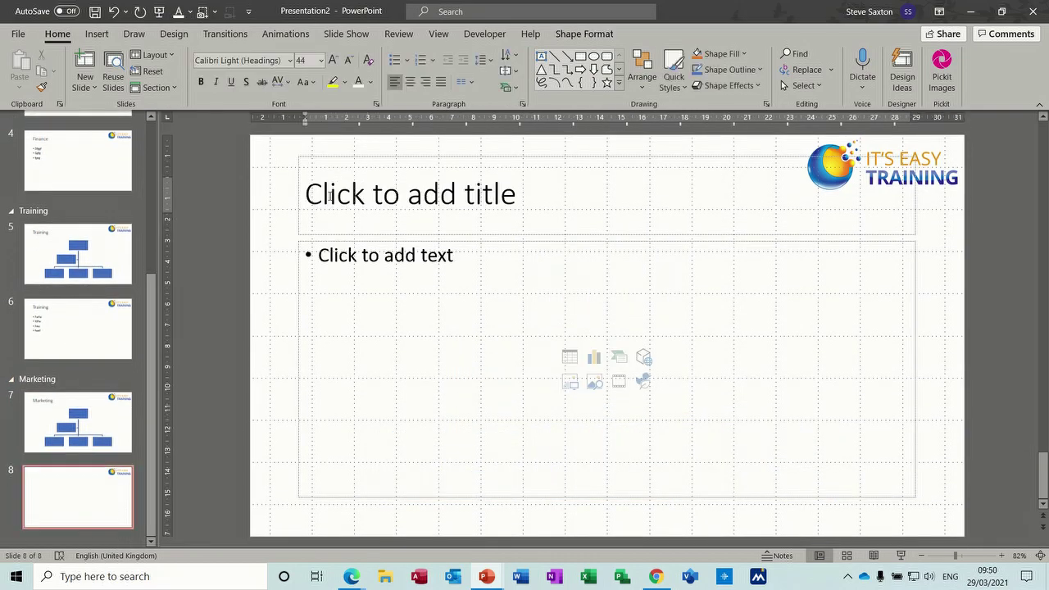
text(Marketing Text)
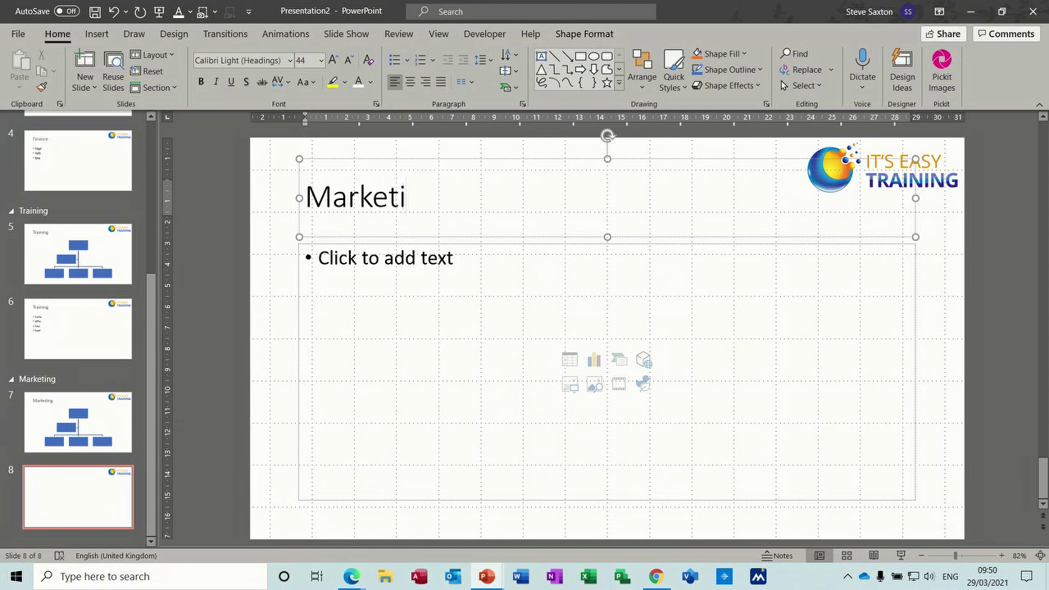
Fill the body of slide 8 with the placeholder bullets "D", "#d", "Dfdfdf" and "Dfe"
click(304, 251)
text(D)
key(Return)
text(#d)
key(Return)
text(dfd)
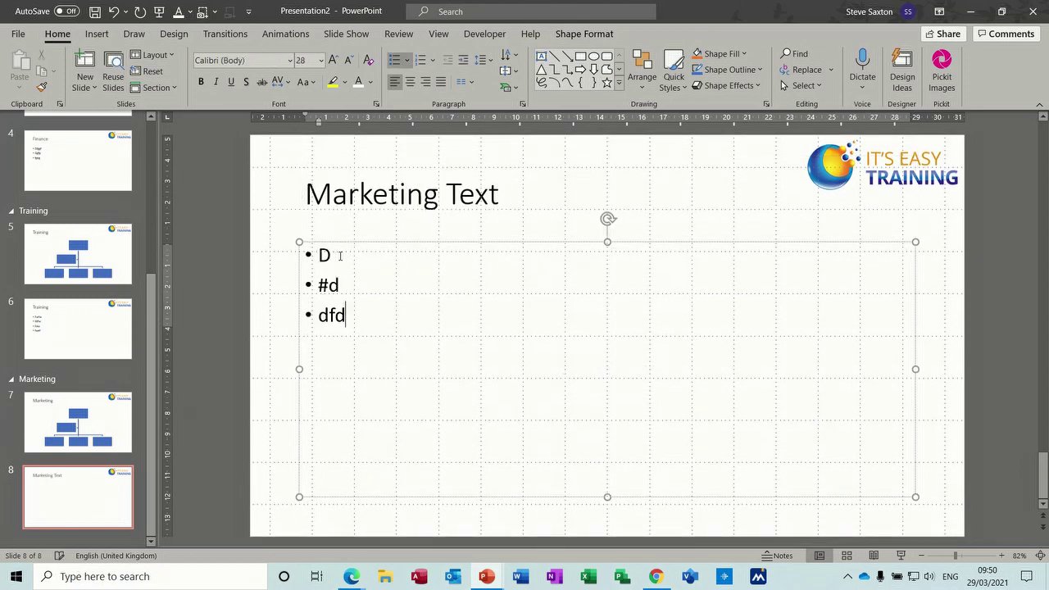
text(fdf)
key(Return)
text(dfe)
key(Return)
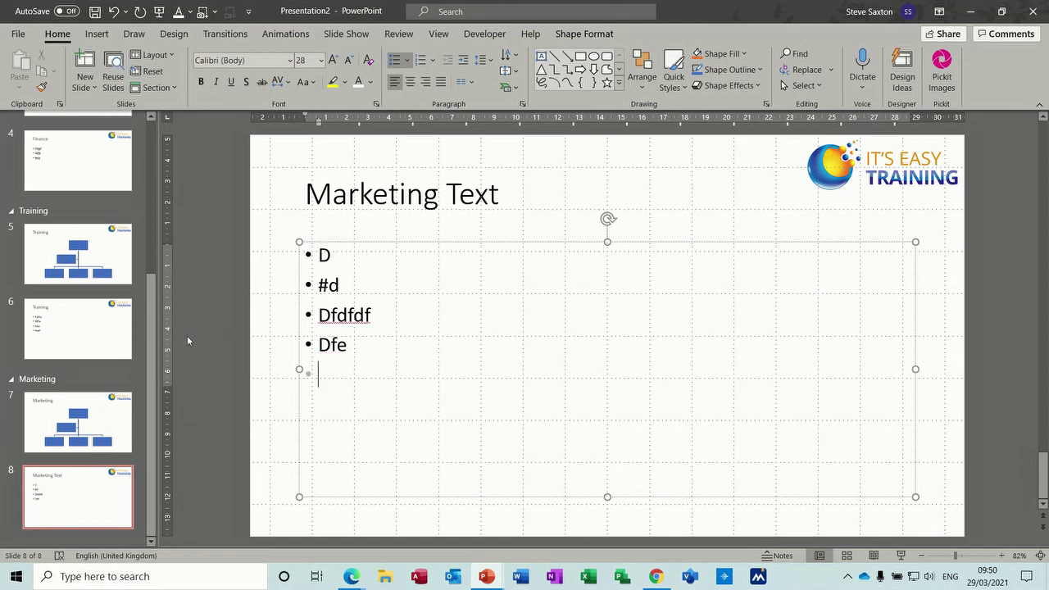
Create a custom show named Finance that contains the two Finance slides, 3 and 4
drag(152, 410, 168, 218)
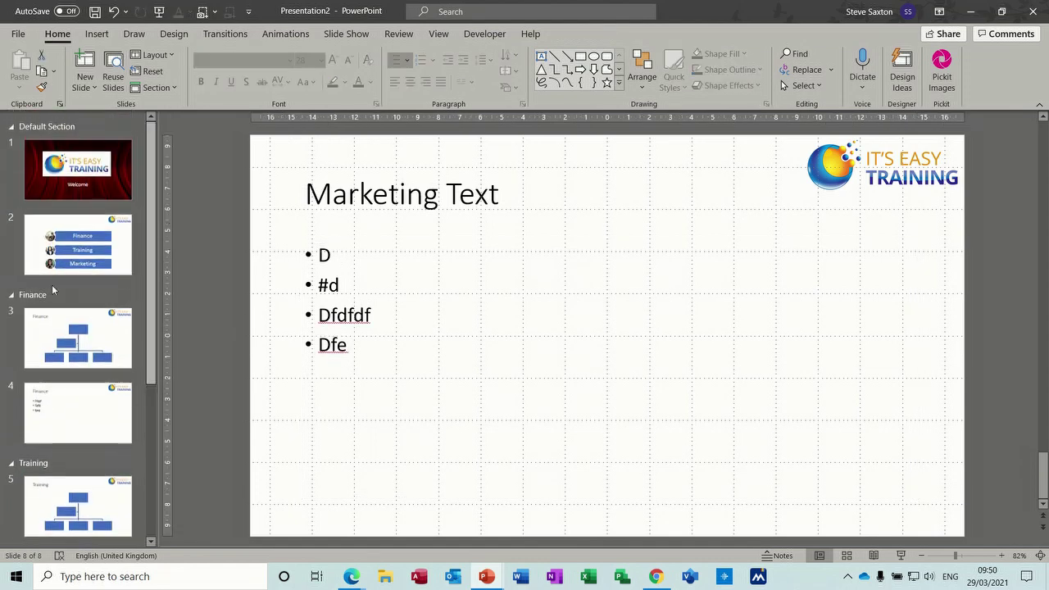
click(344, 35)
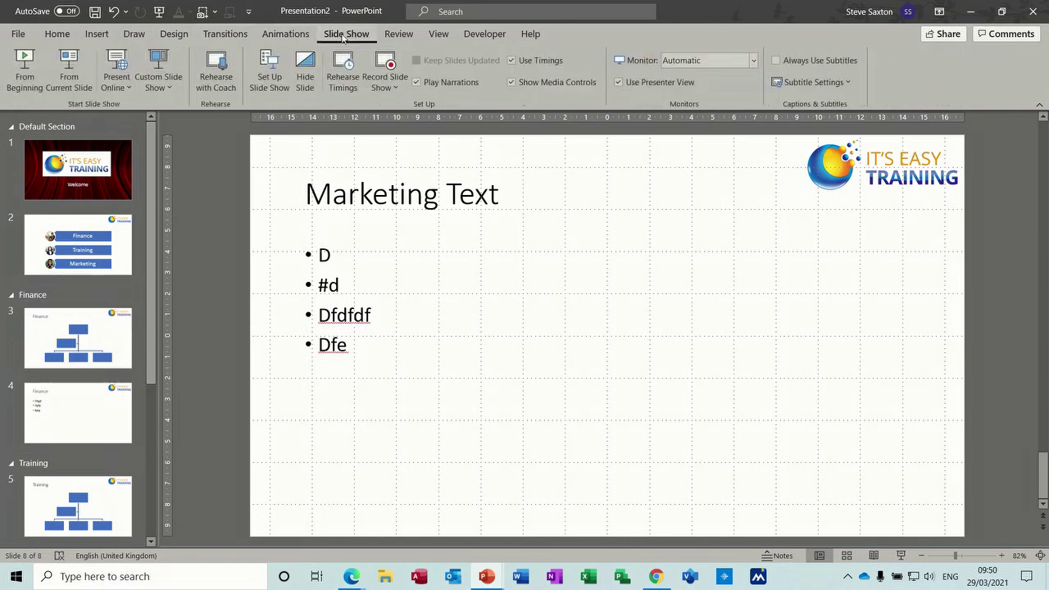
click(160, 60)
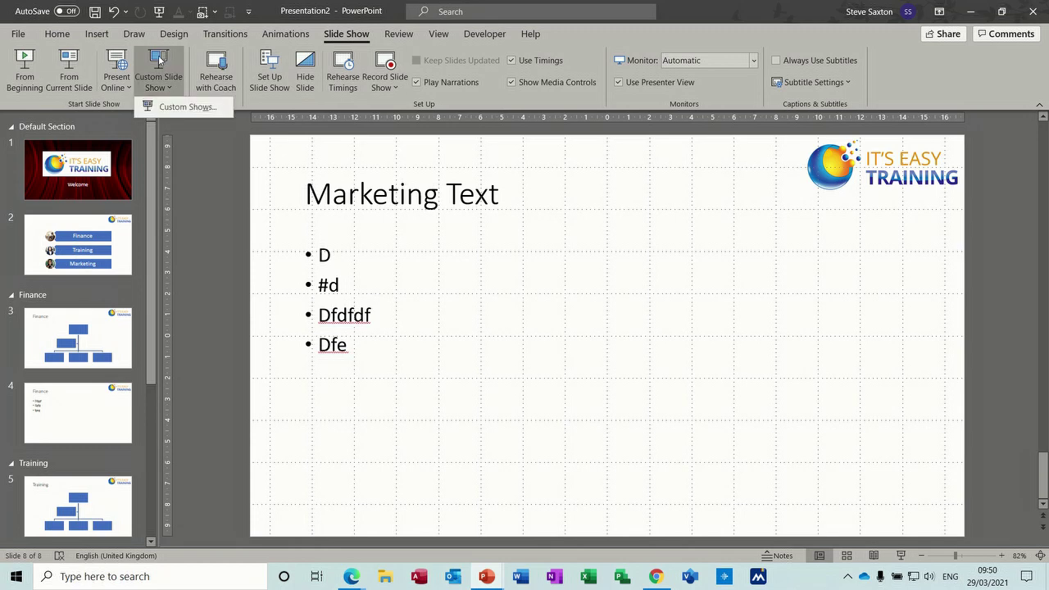
click(174, 108)
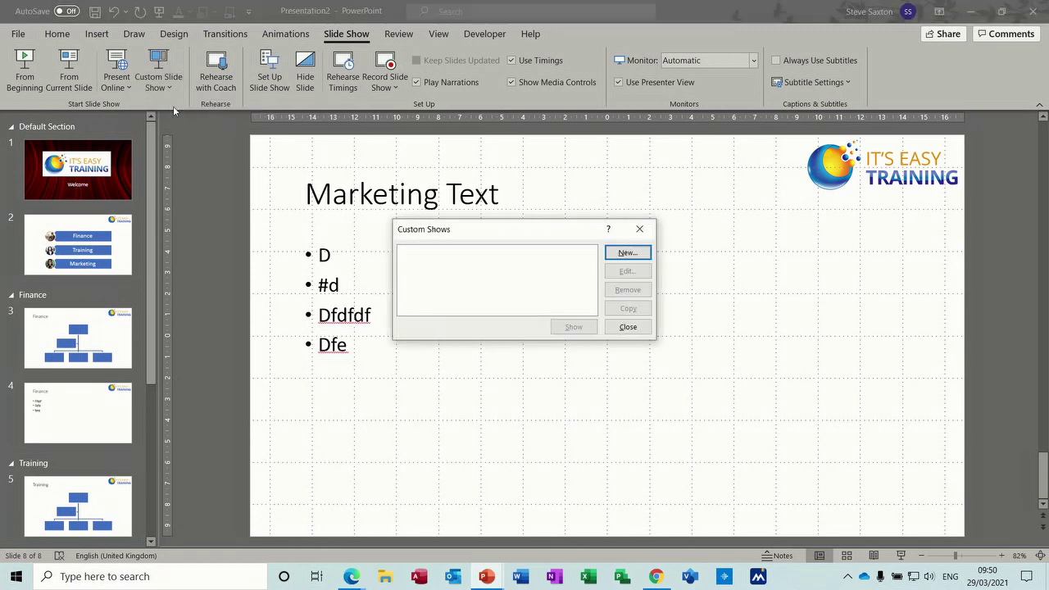
click(624, 255)
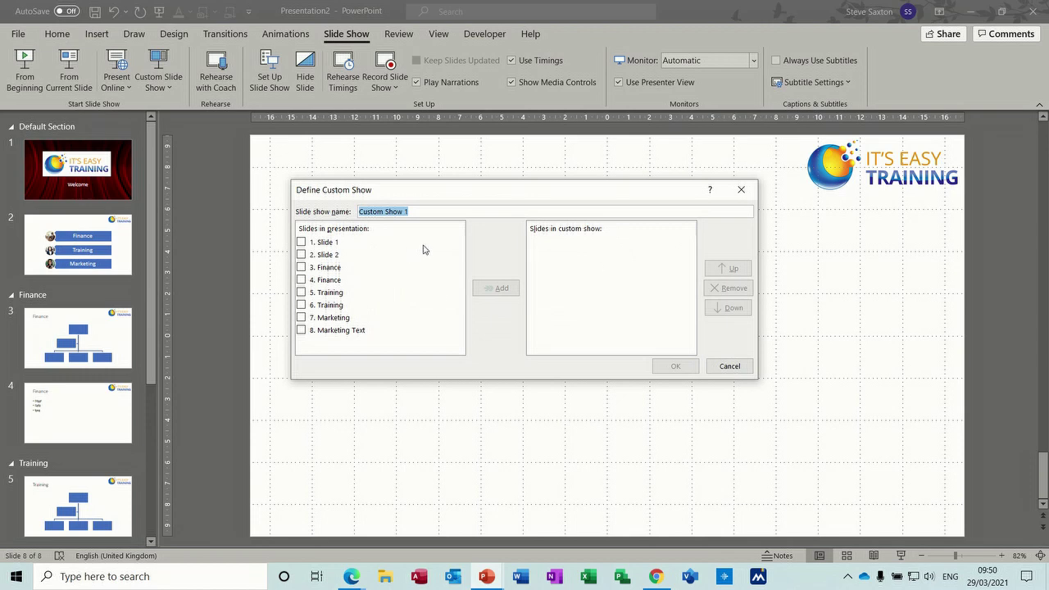
text(Fi)
click(301, 267)
click(301, 280)
click(495, 288)
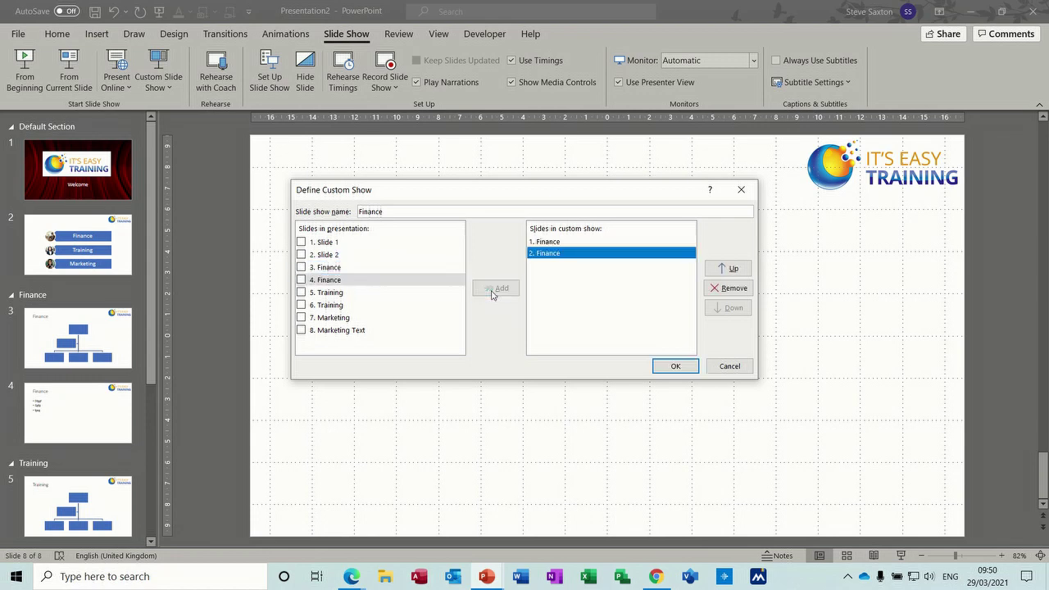
click(679, 367)
Create a custom show named Training that contains the two Training slides, 5 and 6
click(627, 253)
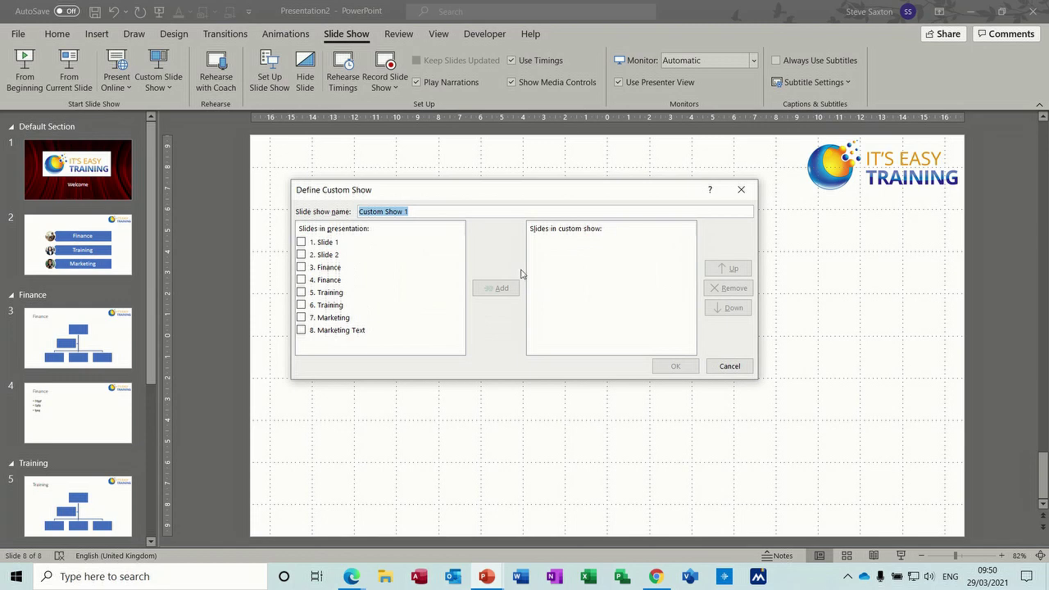
text(Training)
click(301, 292)
click(302, 305)
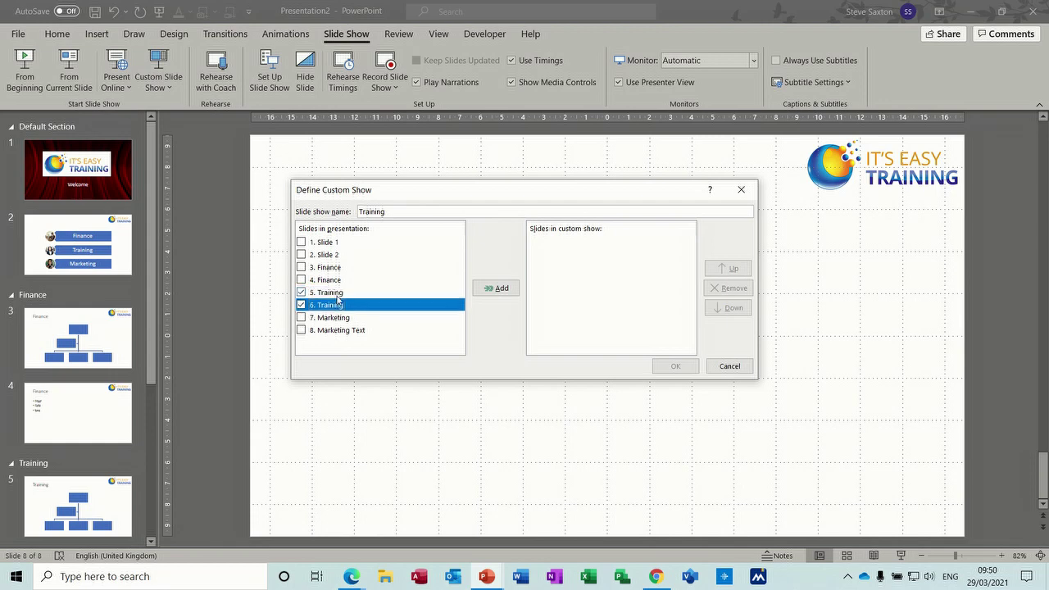
click(496, 289)
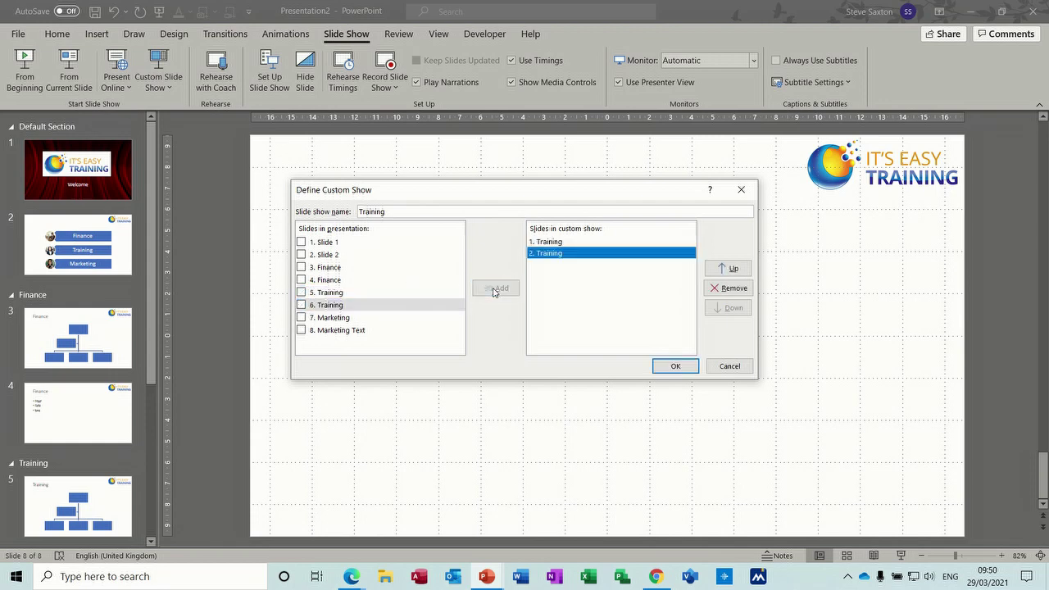
click(669, 368)
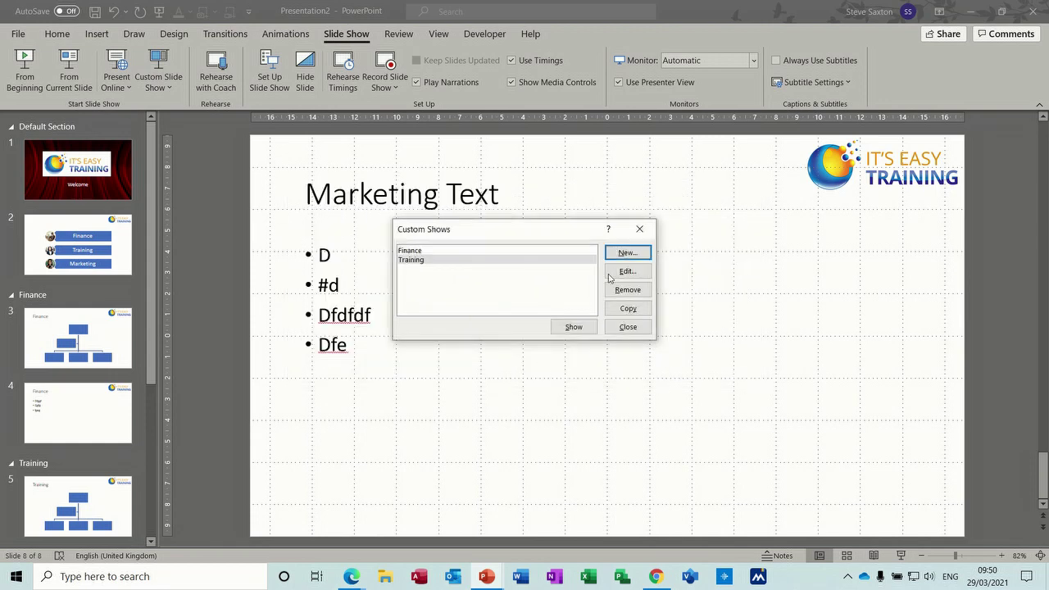
Create a custom show named Marketing that contains slides 7 and 8, and close the list of custom shows
click(627, 254)
text(Marketing)
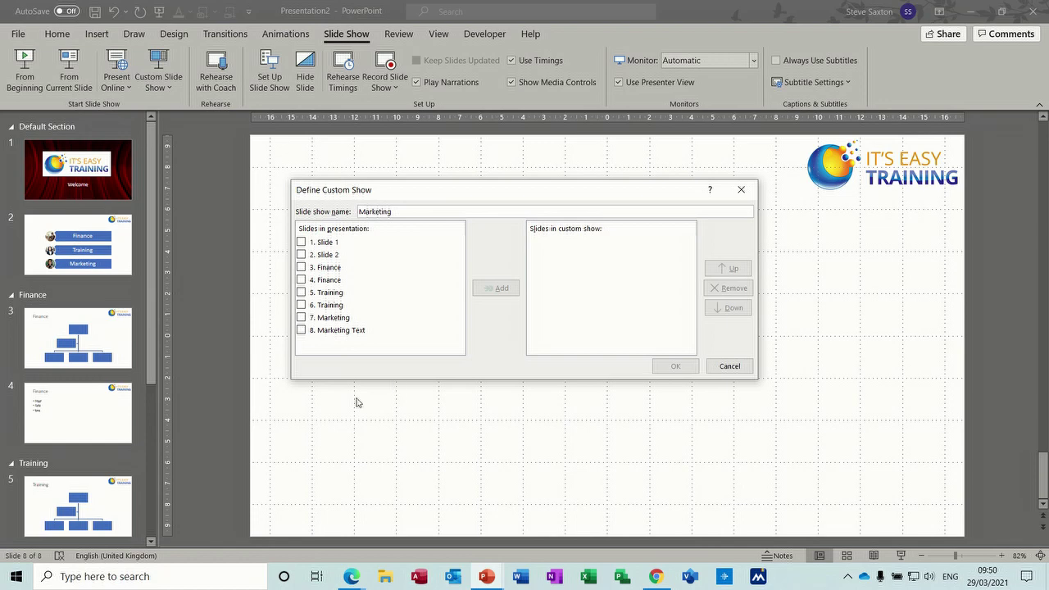
click(301, 318)
click(301, 331)
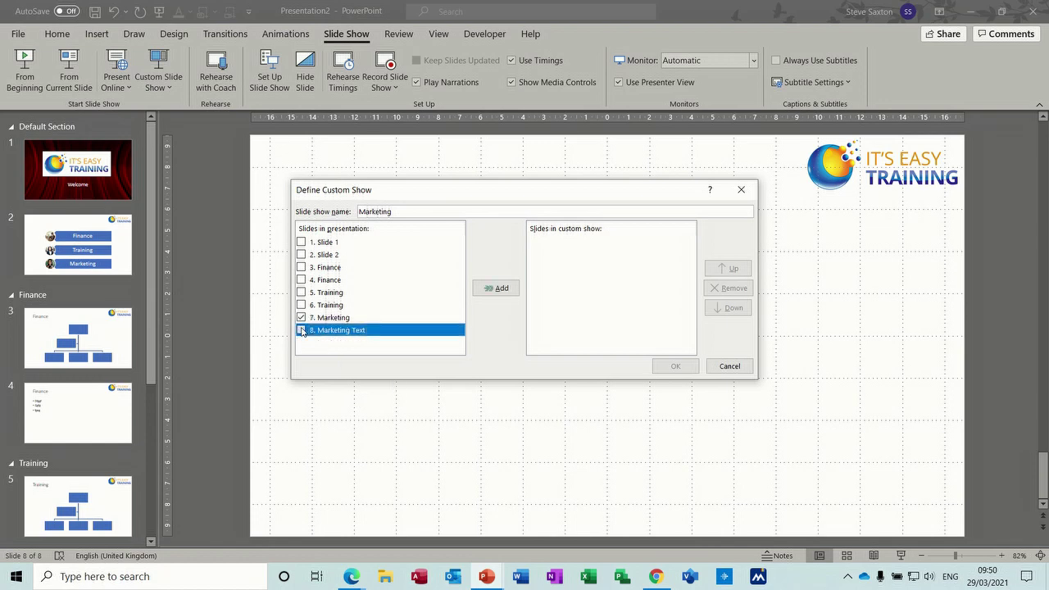
click(499, 288)
click(675, 367)
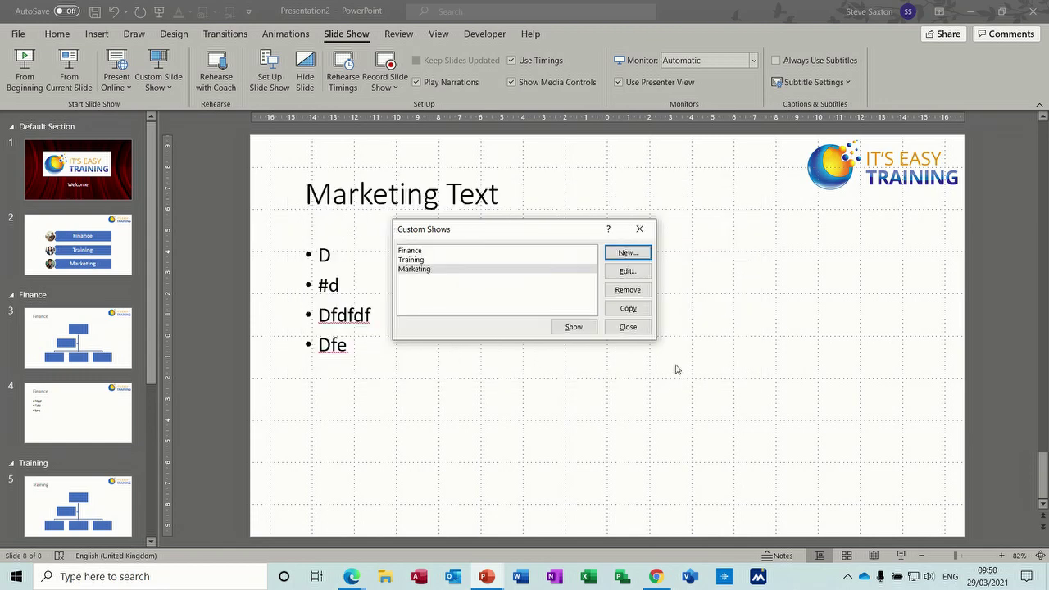
click(628, 328)
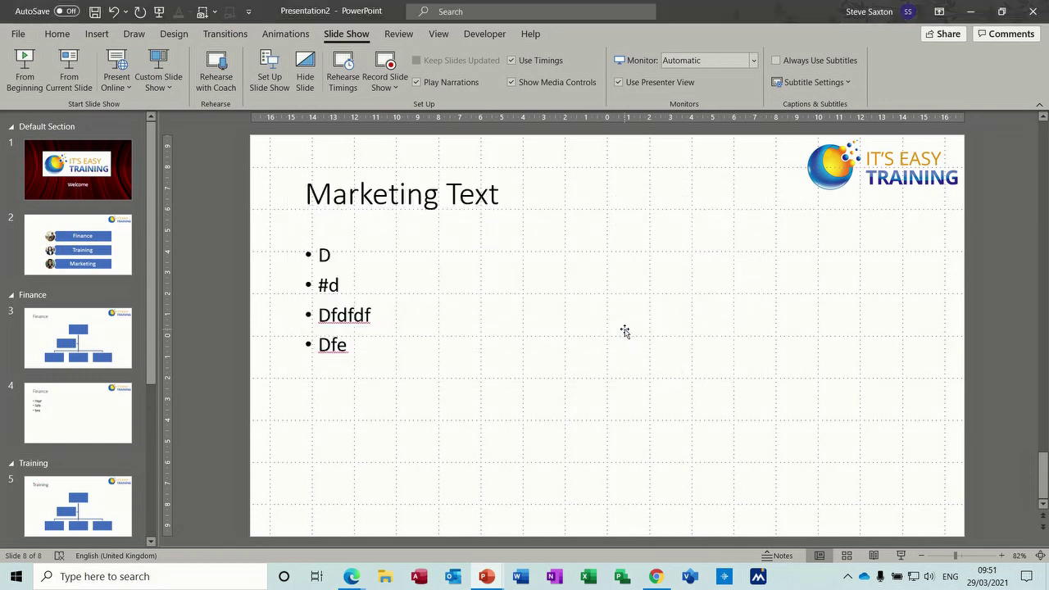
Link the Finance picture on slide 2 to the Finance custom show with Show and return enabled
click(78, 231)
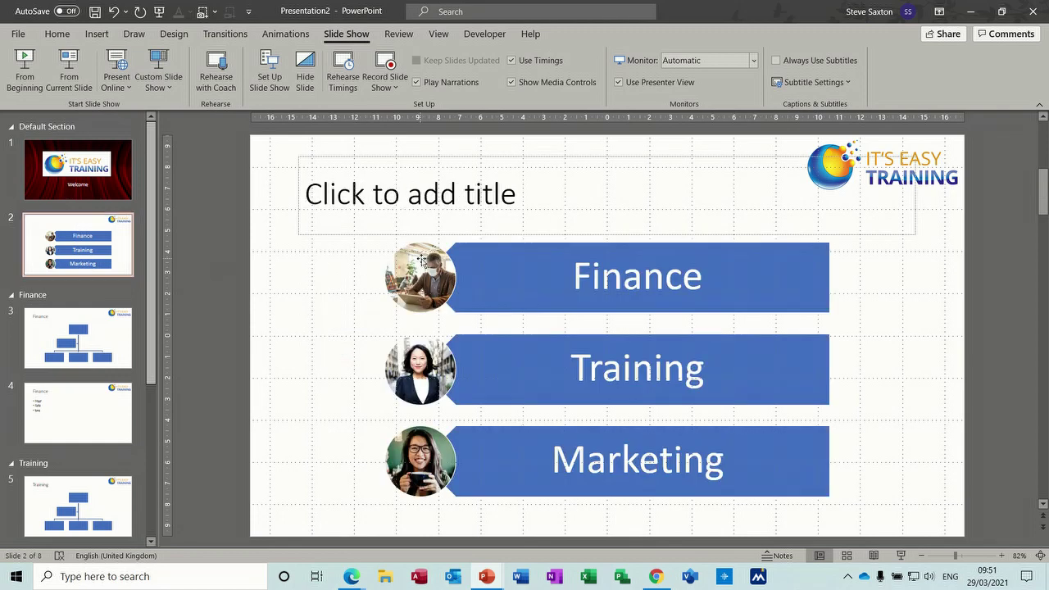
click(421, 261)
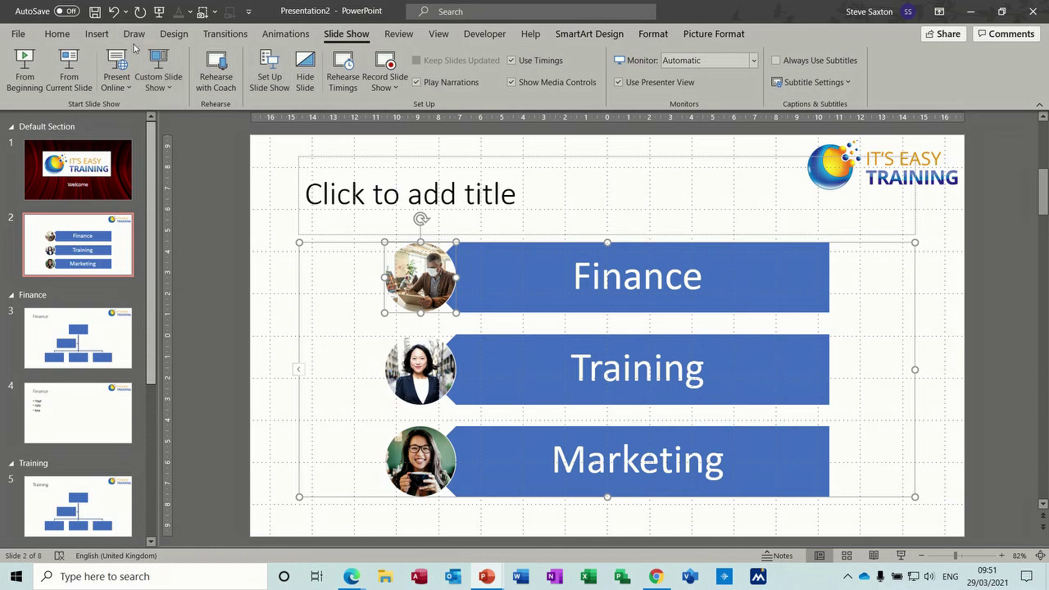
click(99, 35)
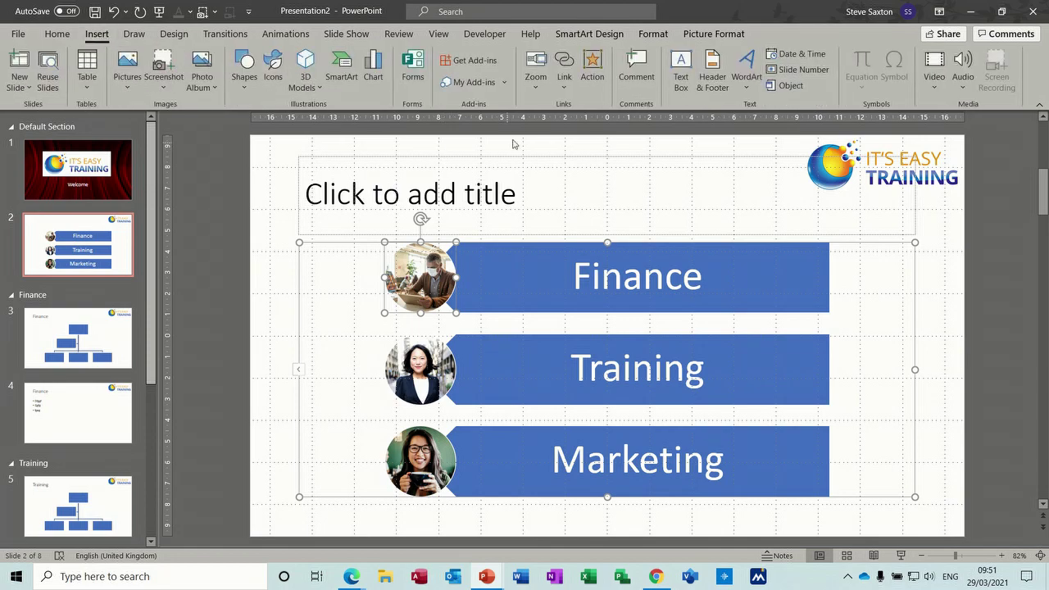
click(564, 65)
drag(513, 259, 511, 296)
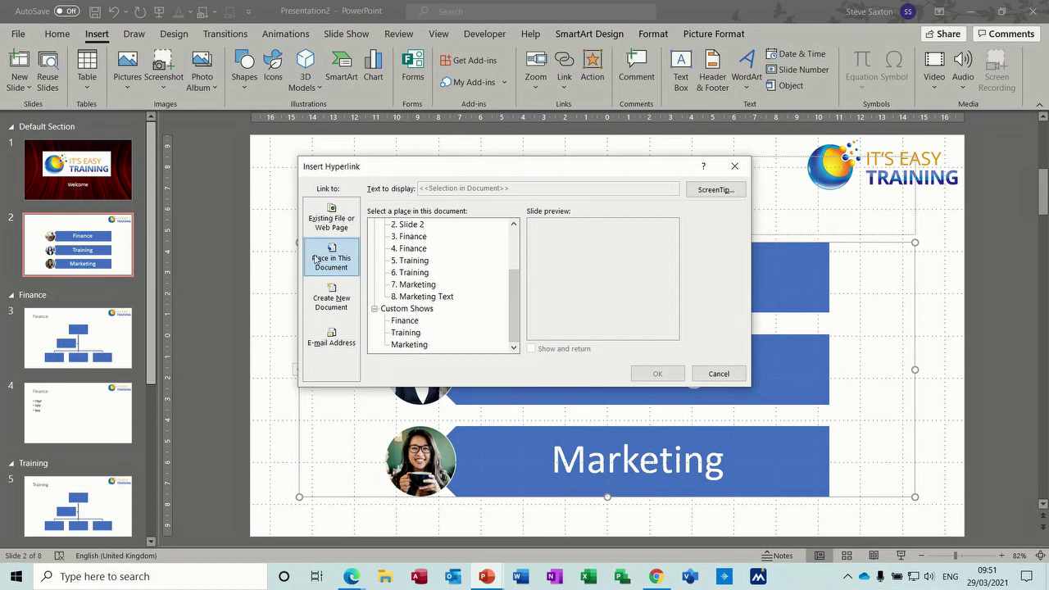
click(403, 322)
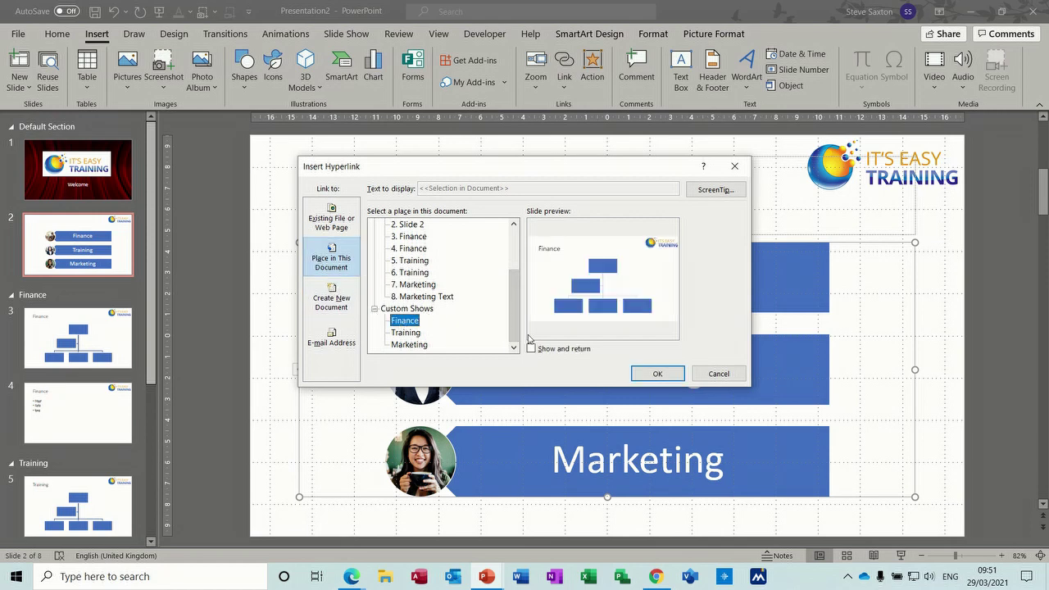
click(534, 354)
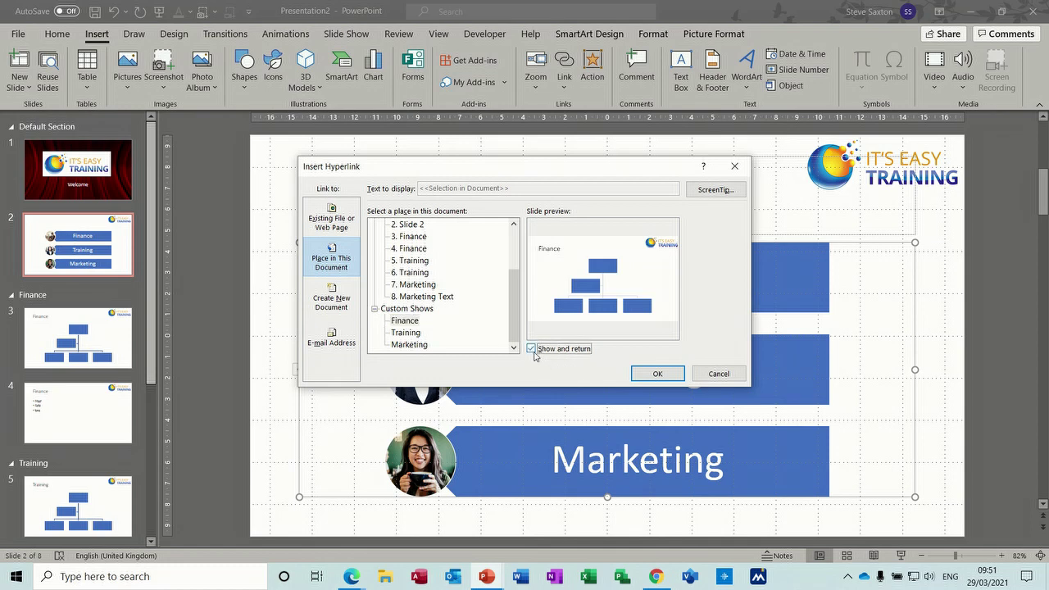
click(648, 375)
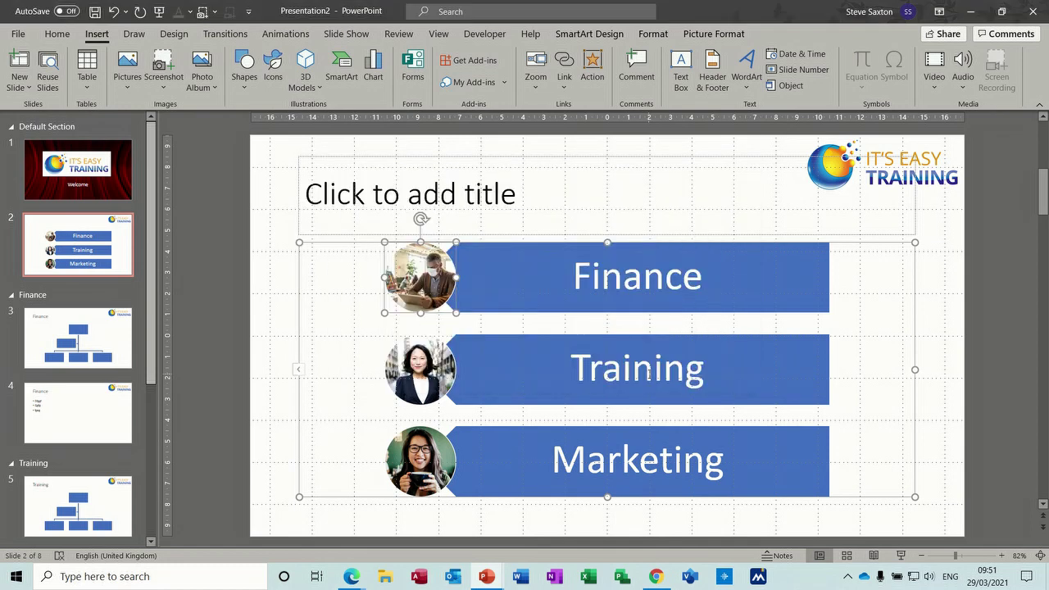